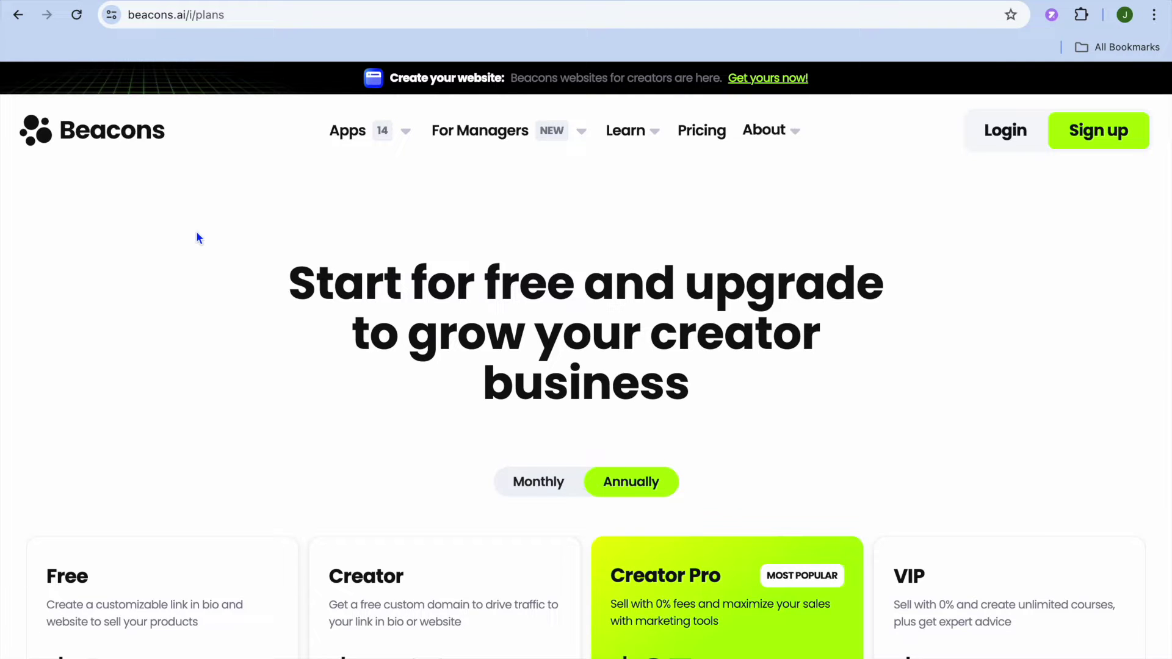
- Scroll down through the Plans pricing comparison, then back up
scroll(197, 235, down, 4)
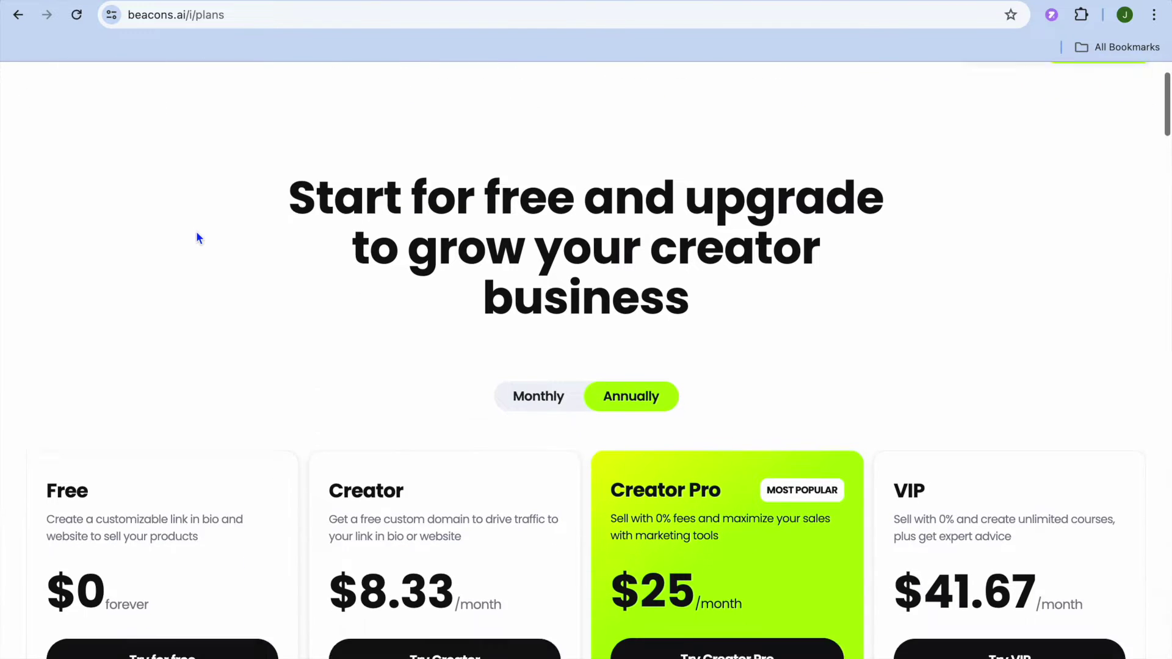
scroll(197, 234, down, 2)
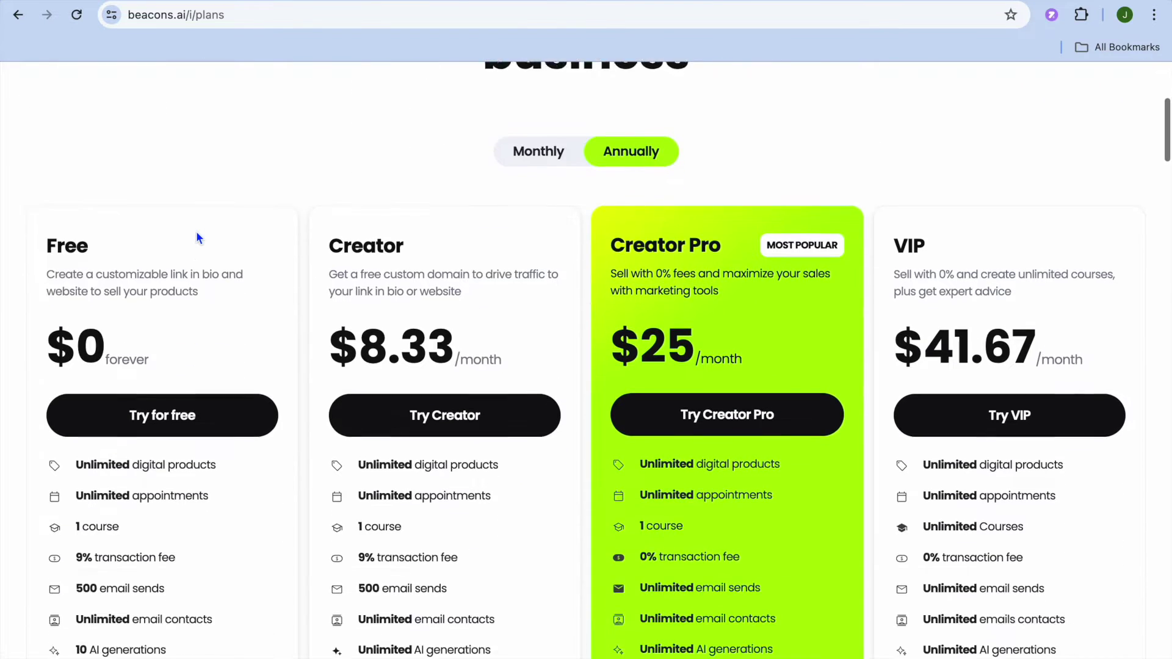
scroll(196, 232, down, 2)
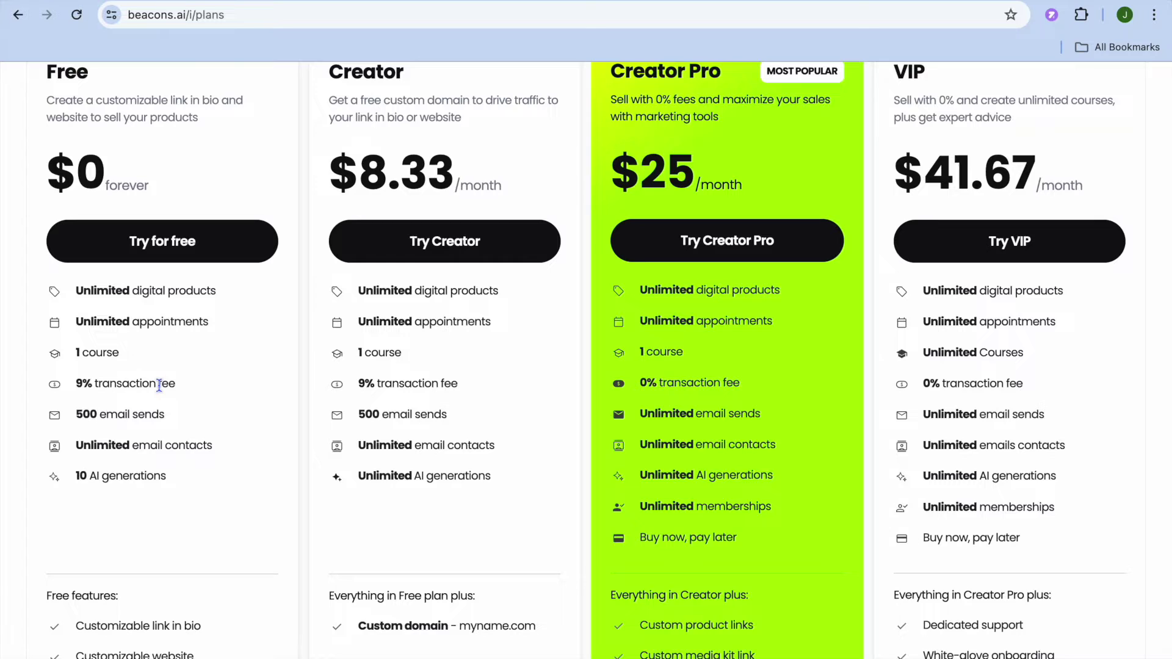
scroll(159, 386, down, 5)
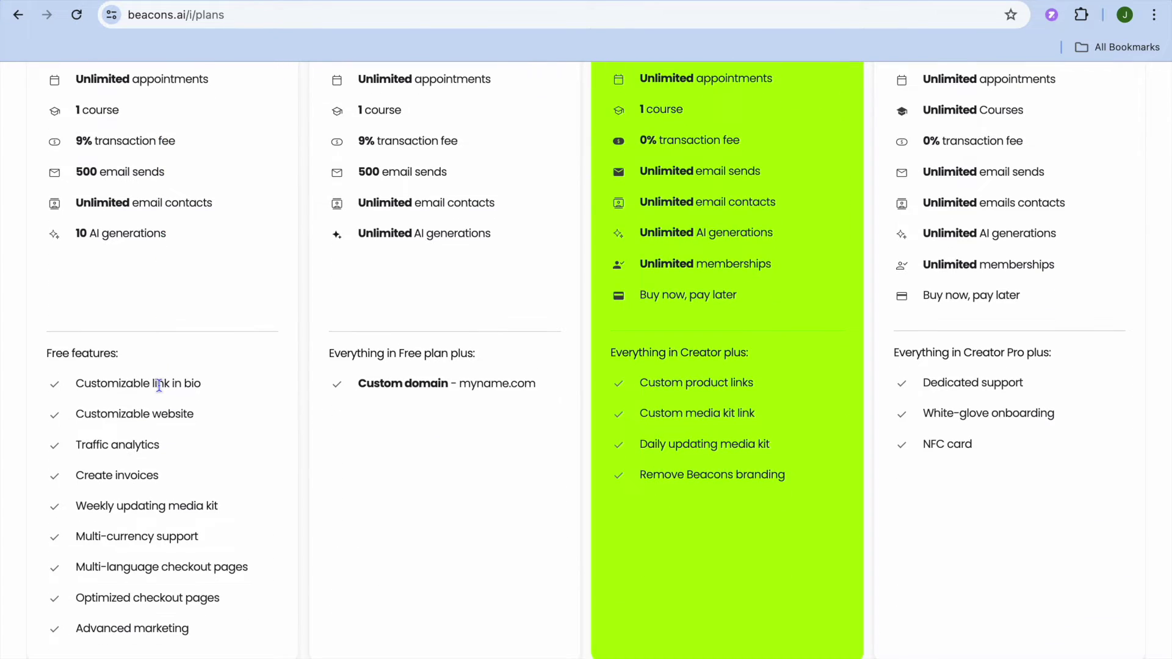
scroll(159, 386, up, 6)
scroll(158, 386, up, 7)
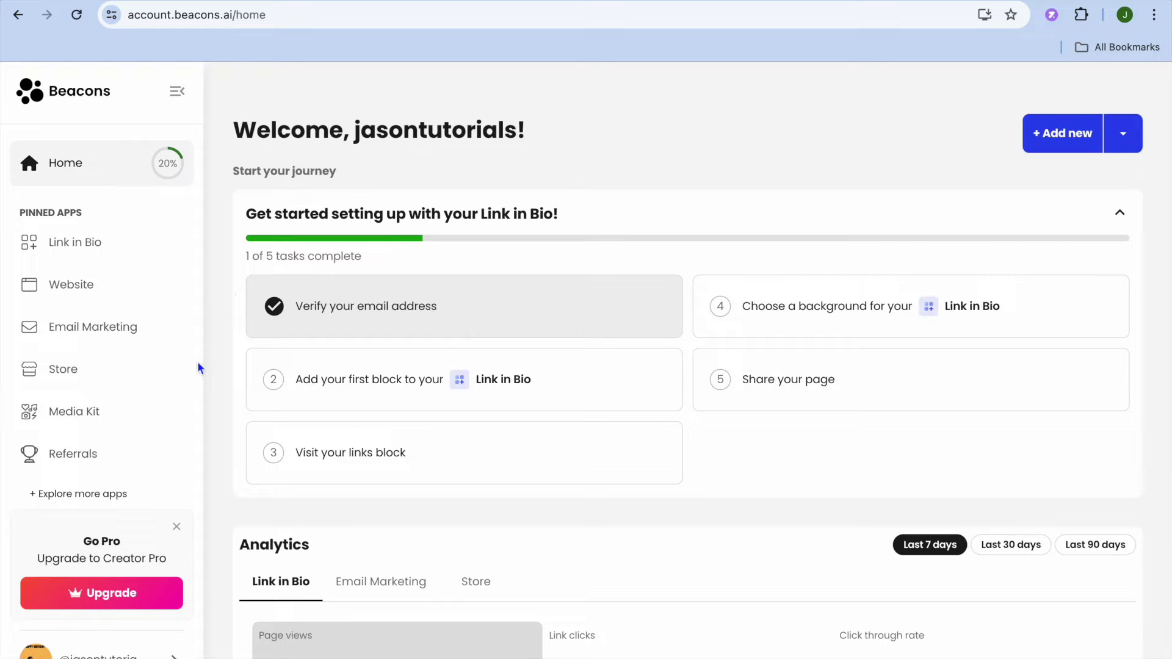
- Create a new Digital download product from the Store's New product card
click(90, 368)
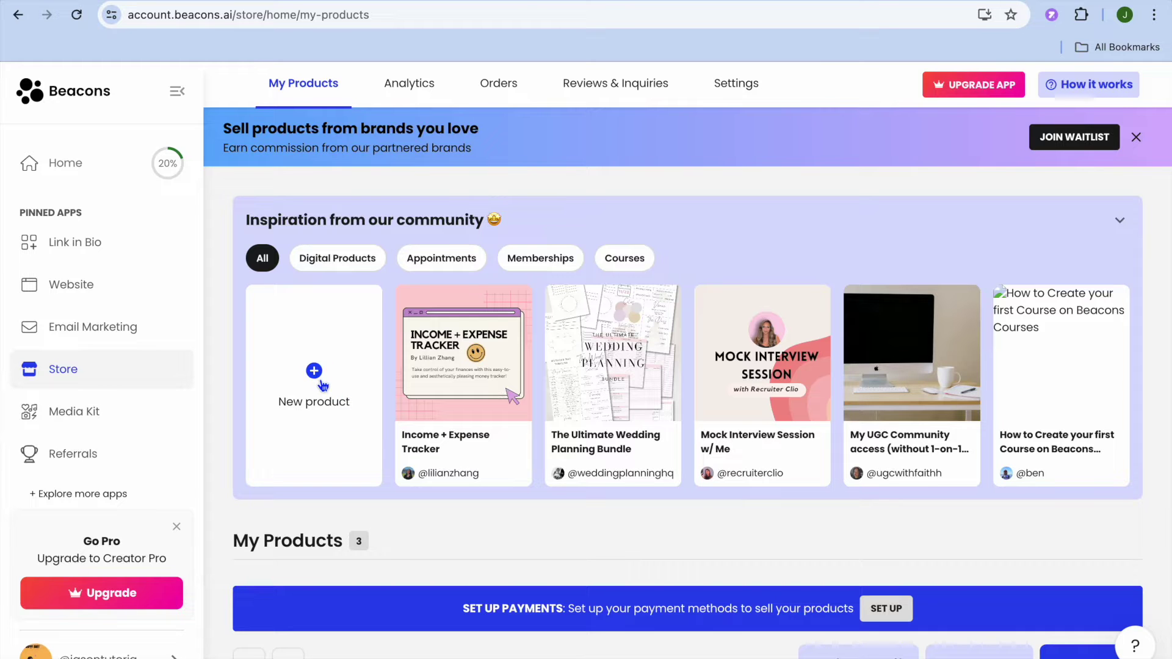
click(322, 386)
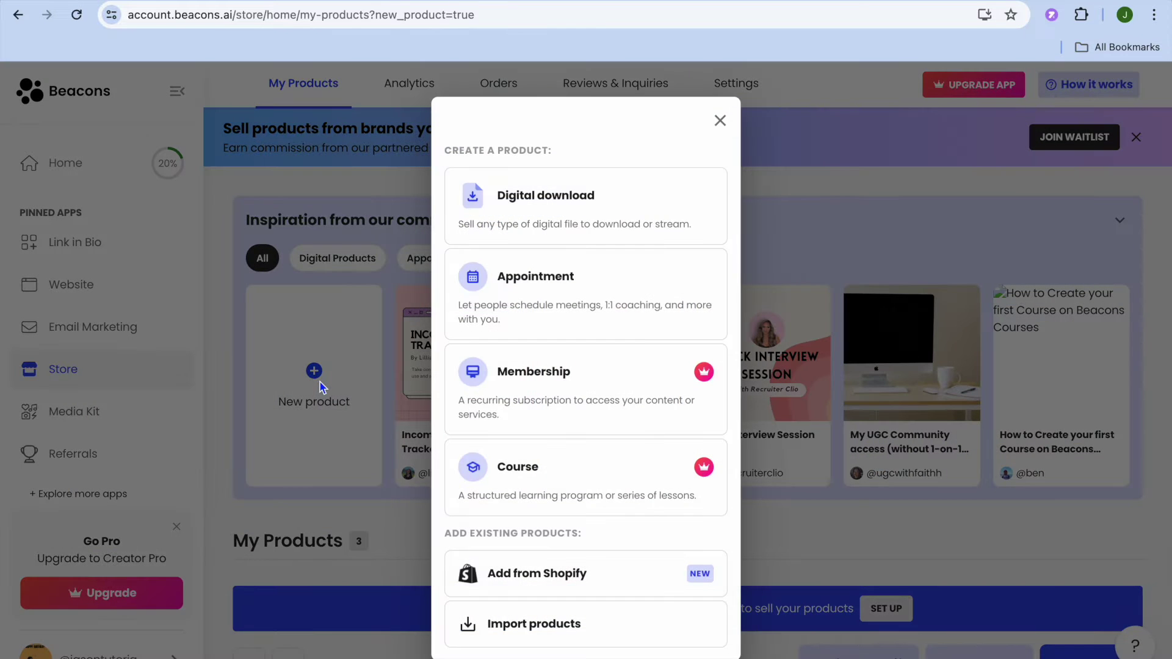
click(557, 210)
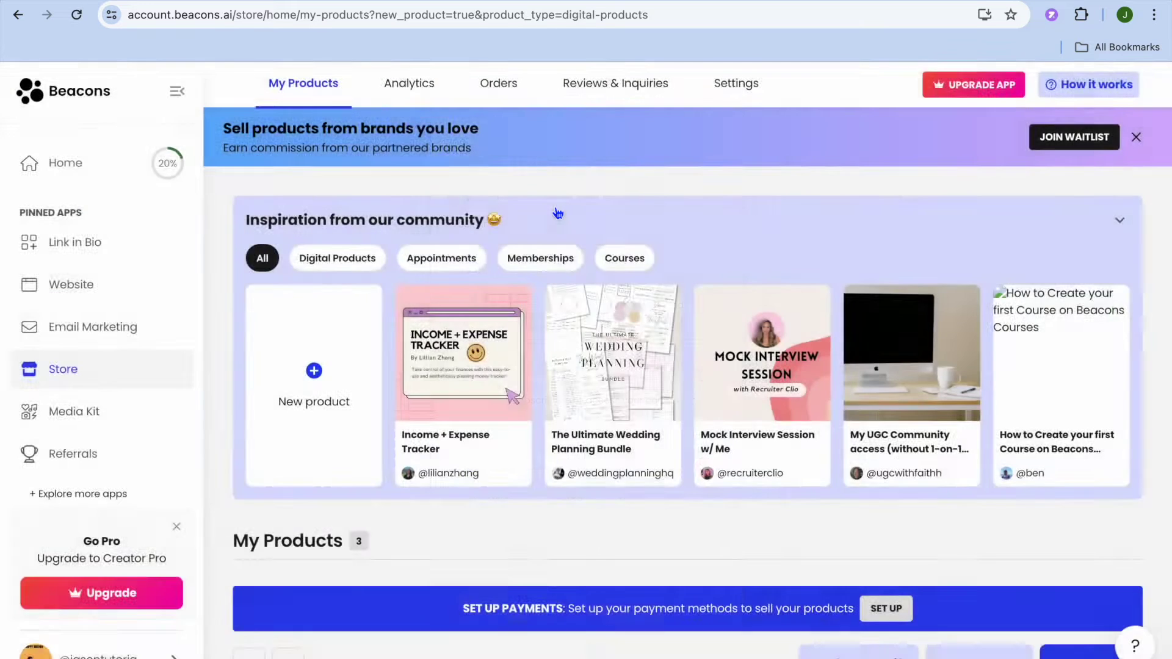
mouse_move(455, 413)
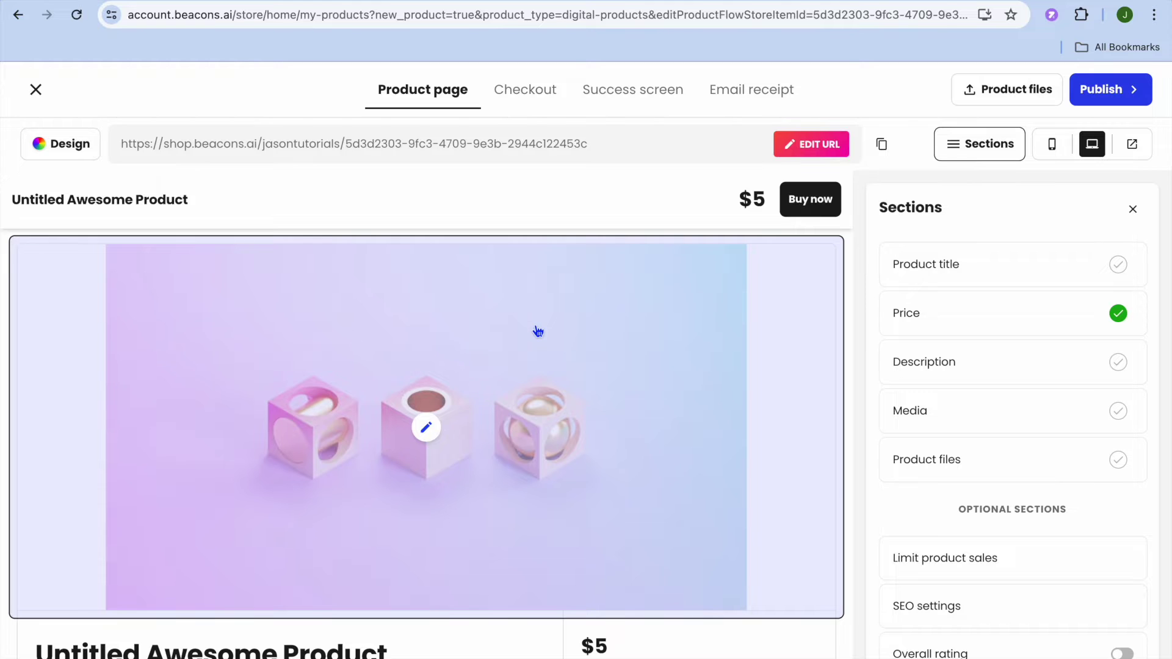
- Delete the placeholder product image and bring up the Add an Image dialog
scroll(538, 331, down, 3)
scroll(537, 331, up, 1)
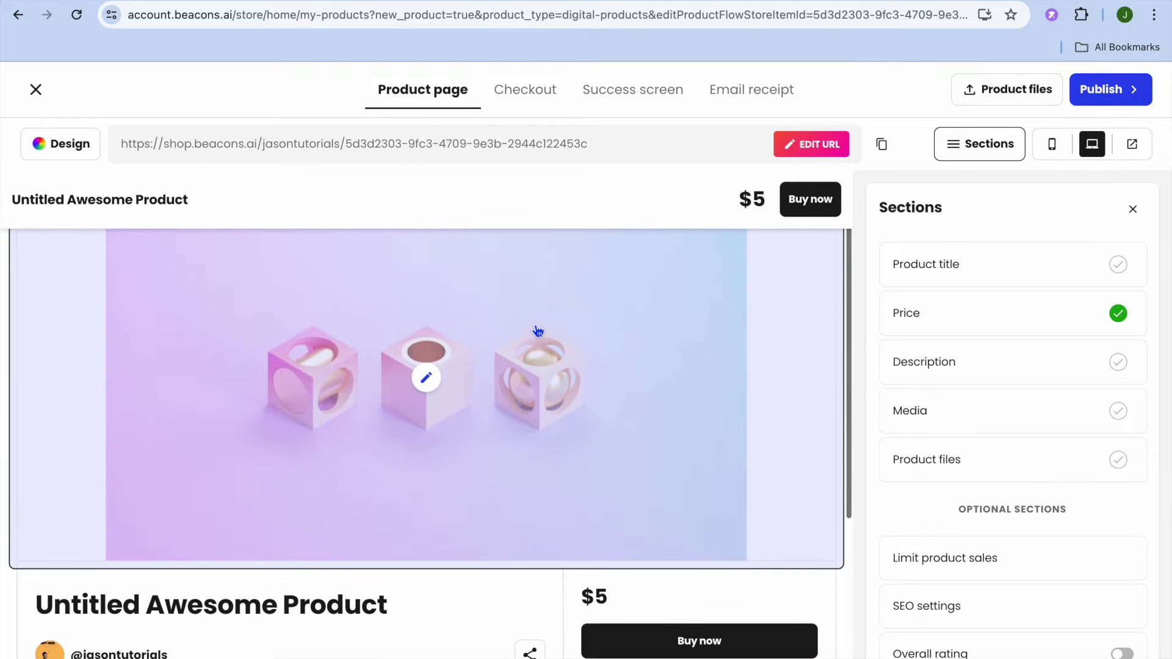
click(427, 380)
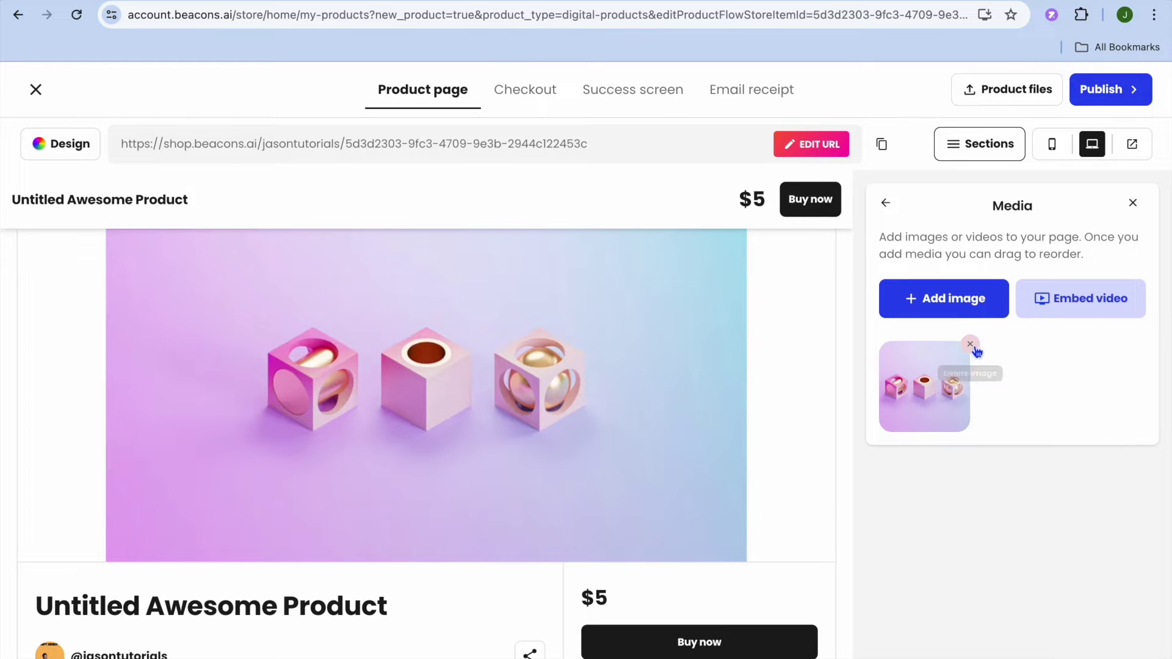
click(971, 345)
click(714, 429)
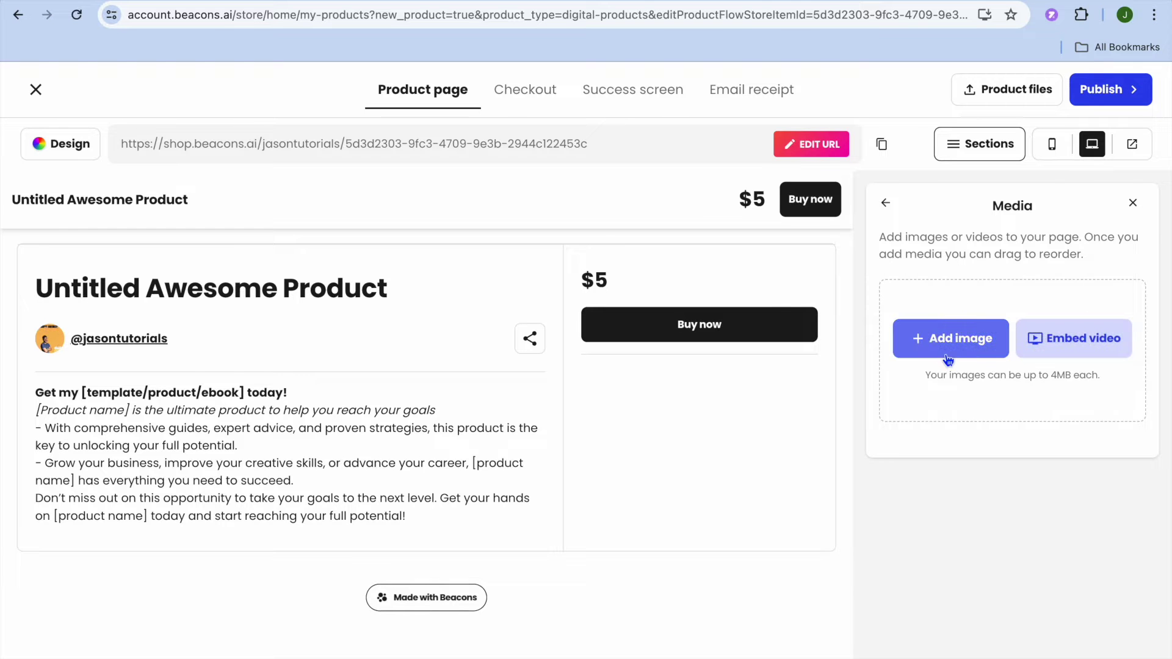
click(948, 359)
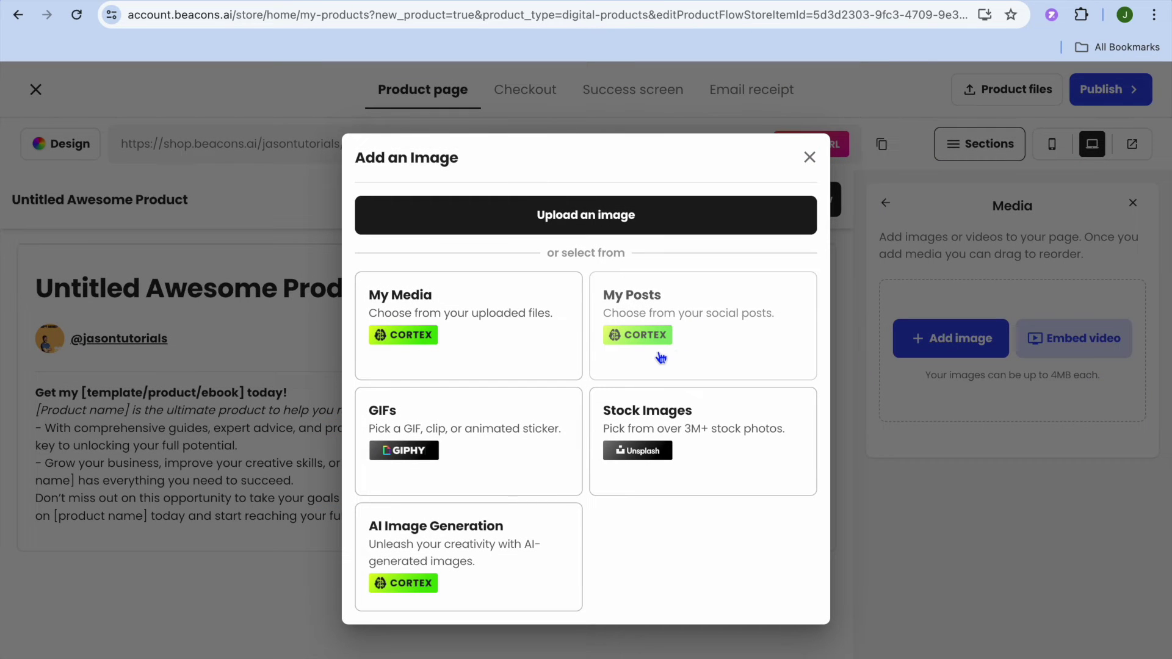
- Upload the Beige & Black 'Becoming a Content Creator' ebook cover from Downloads with Custom crop
click(591, 219)
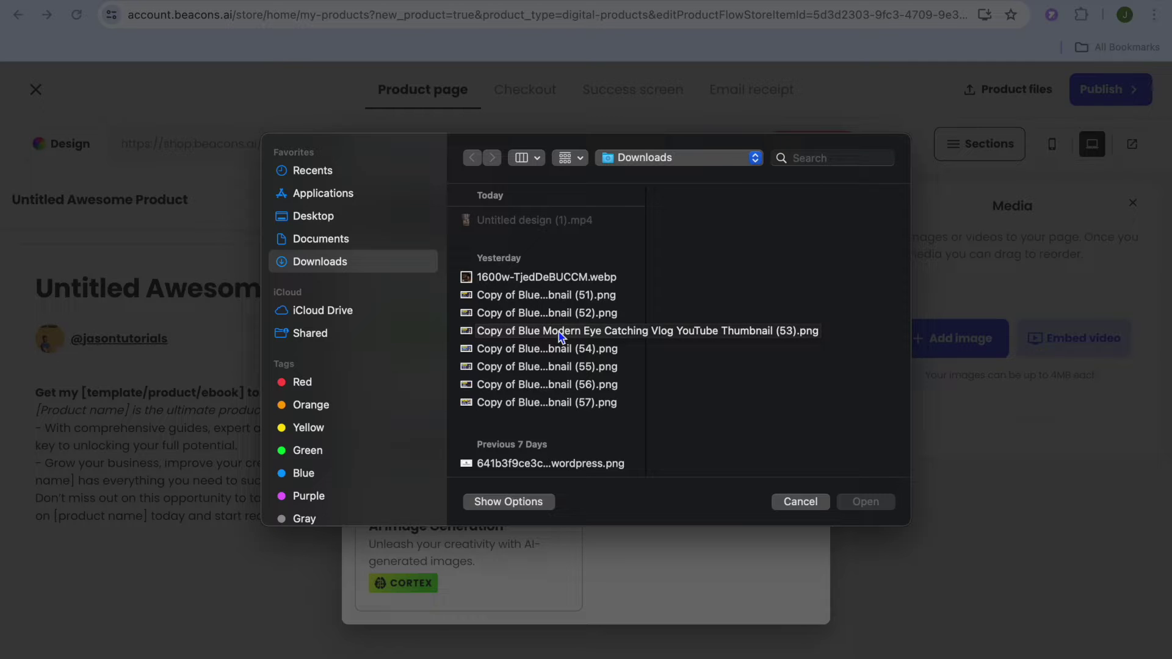
scroll(559, 337, down, 5)
scroll(559, 337, down, 3)
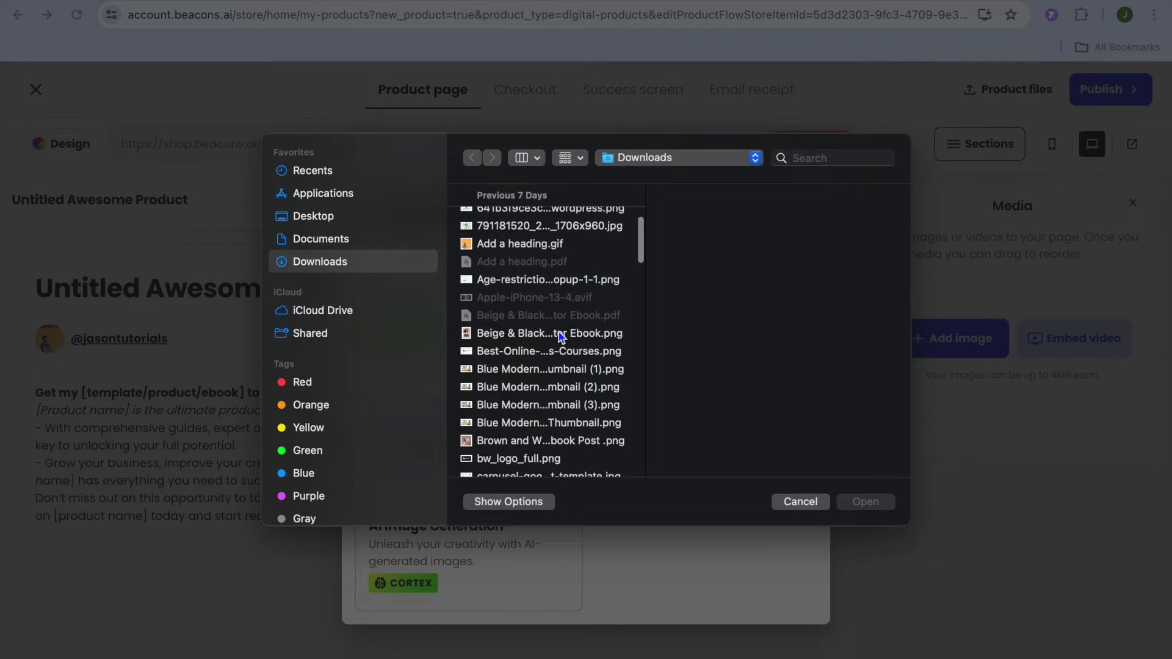
scroll(558, 338, down, 3)
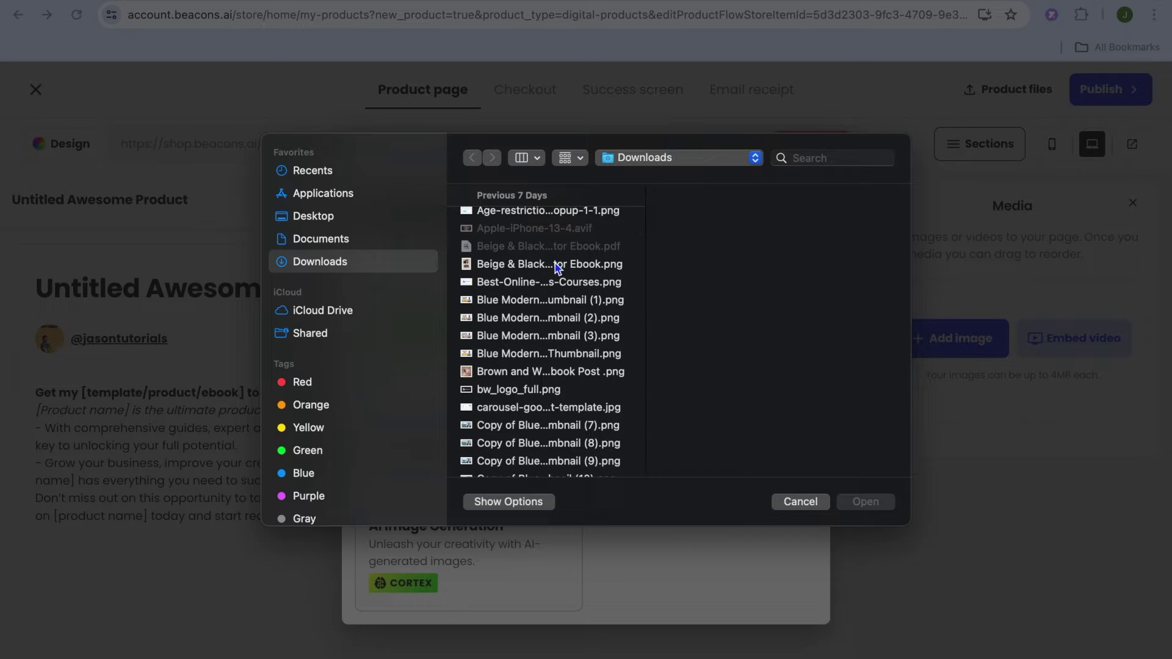
click(555, 266)
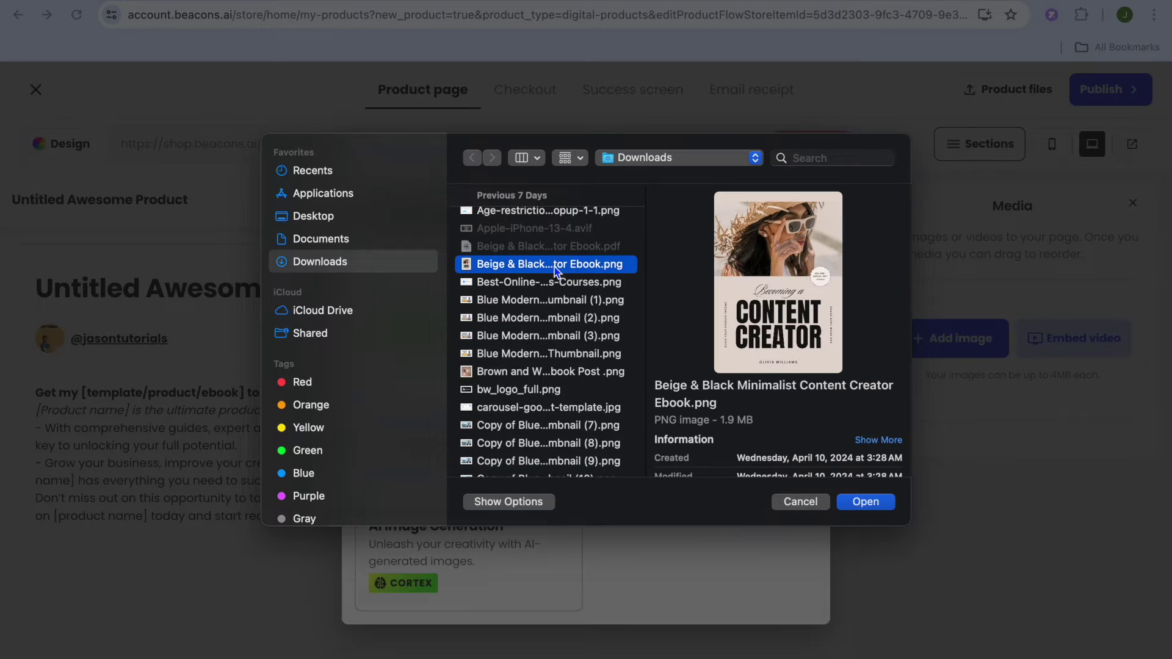
click(865, 503)
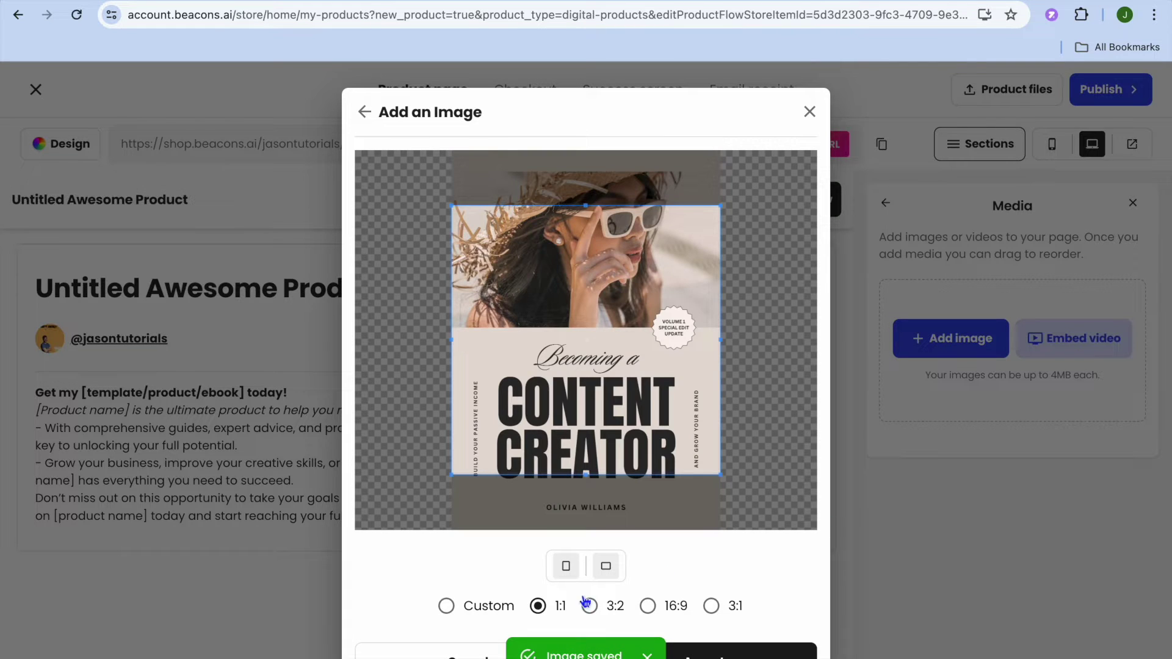
click(446, 606)
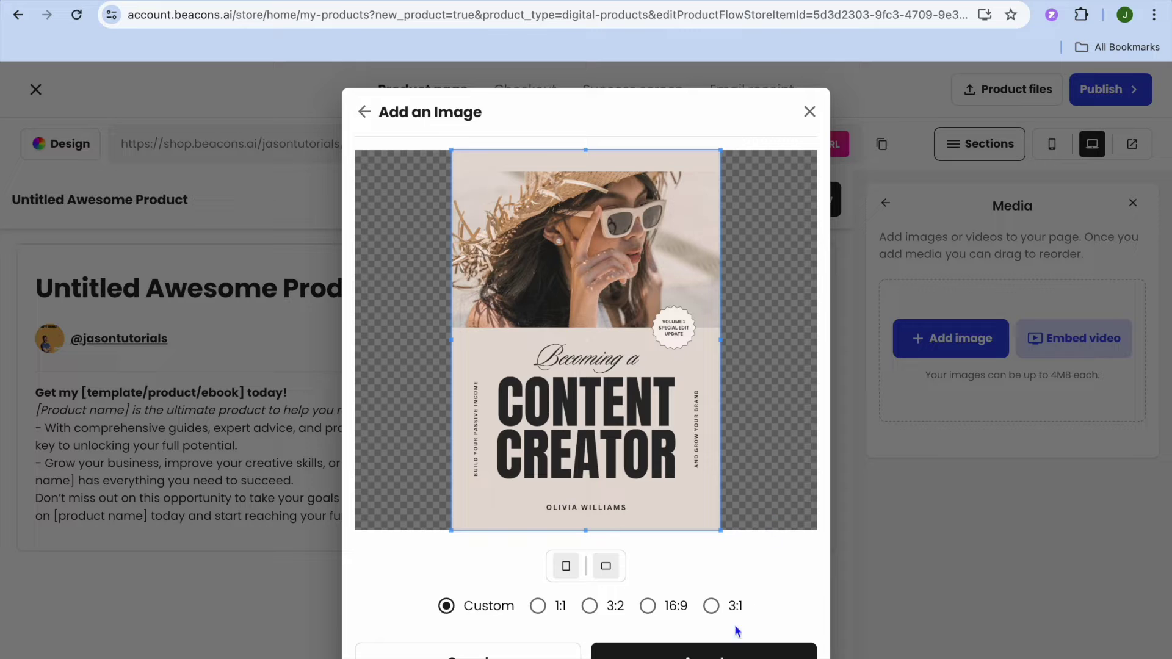
click(723, 651)
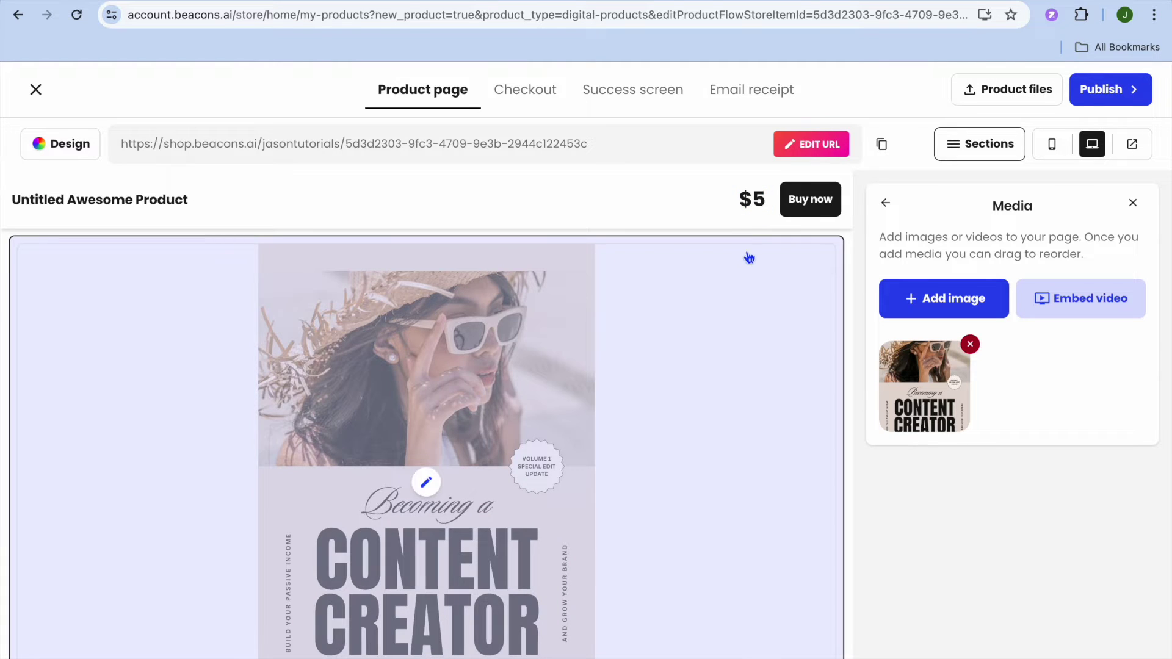
mouse_move(753, 201)
- Change the product price from $5 to $25 USD and save it
click(753, 202)
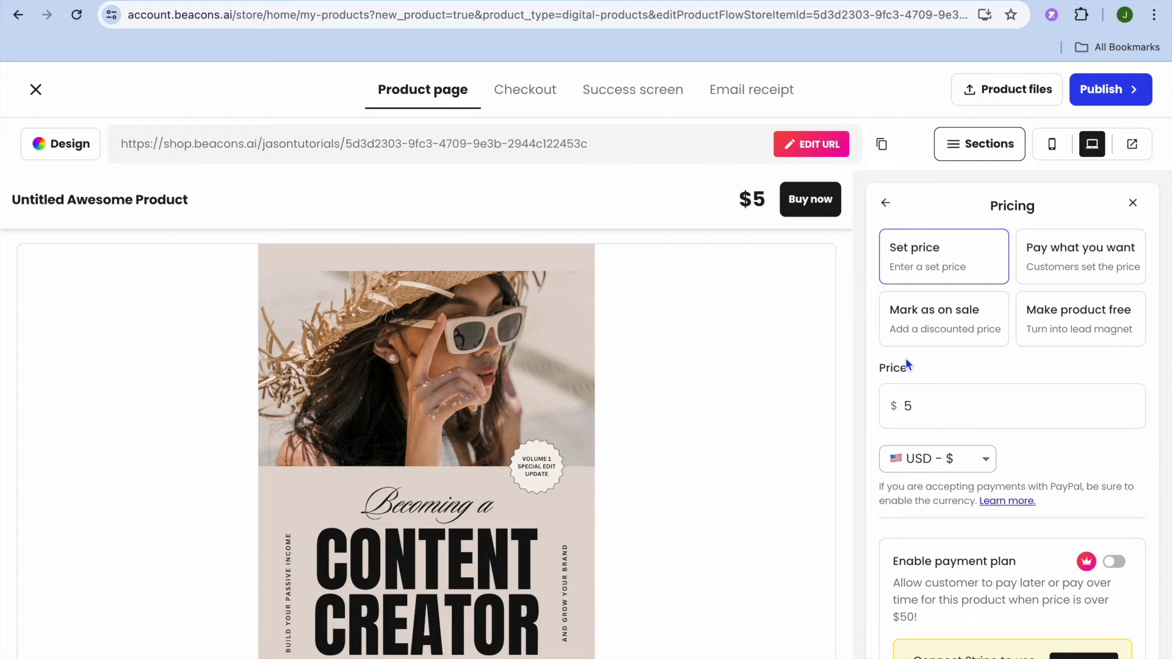
click(919, 407)
double_click(905, 407)
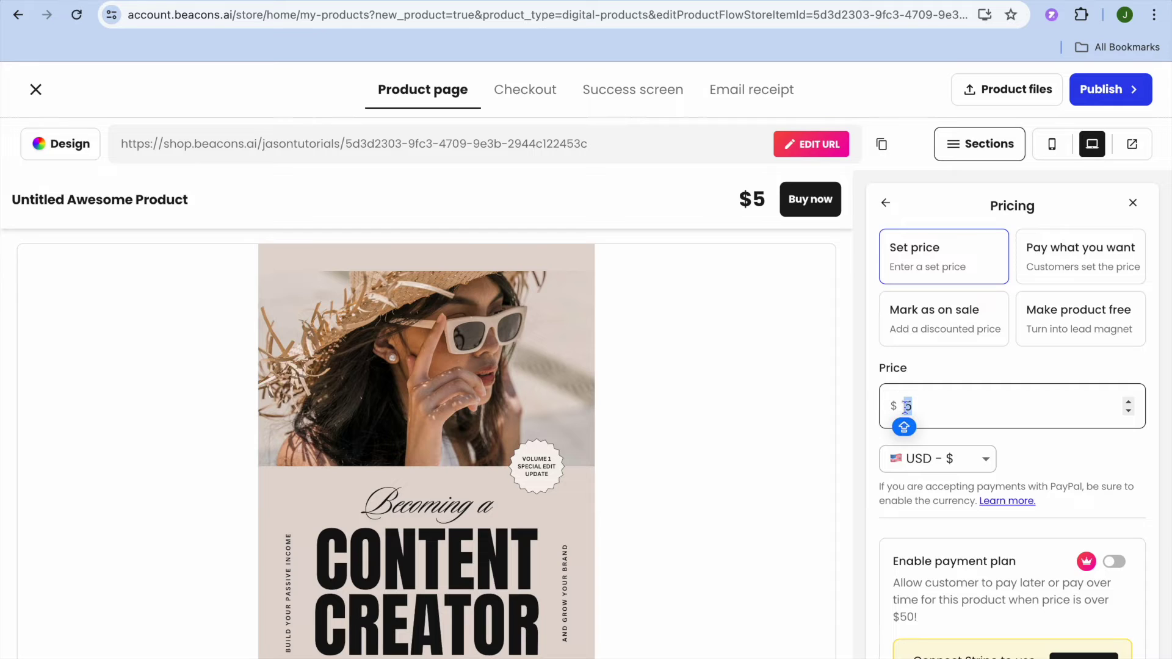
text(25)
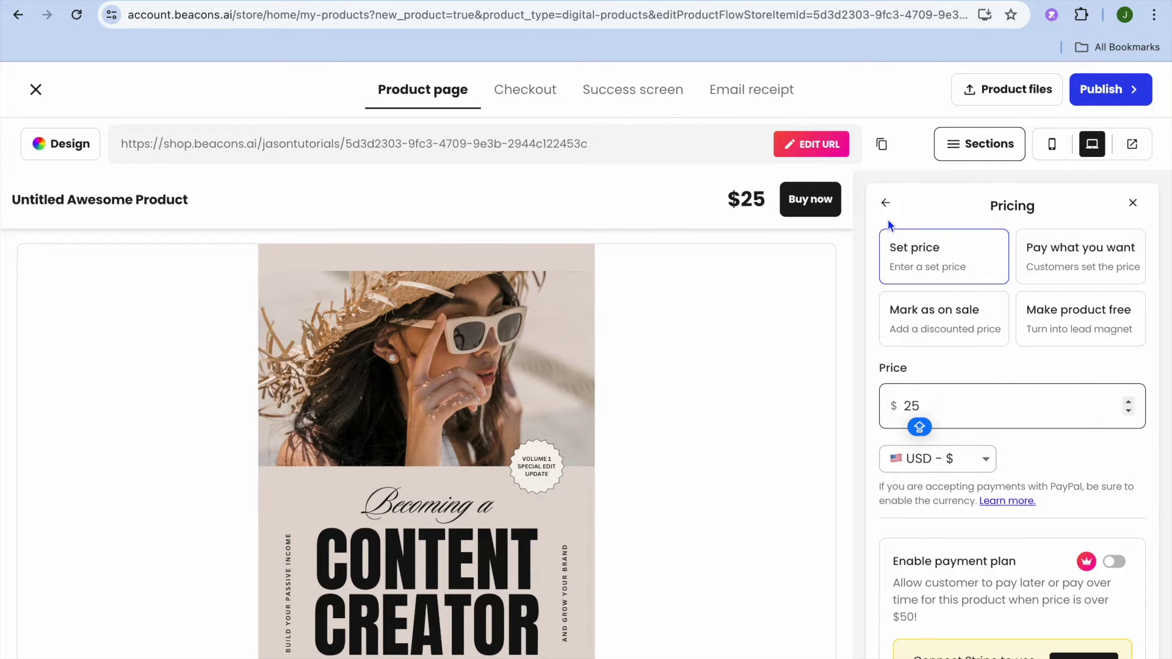
click(885, 202)
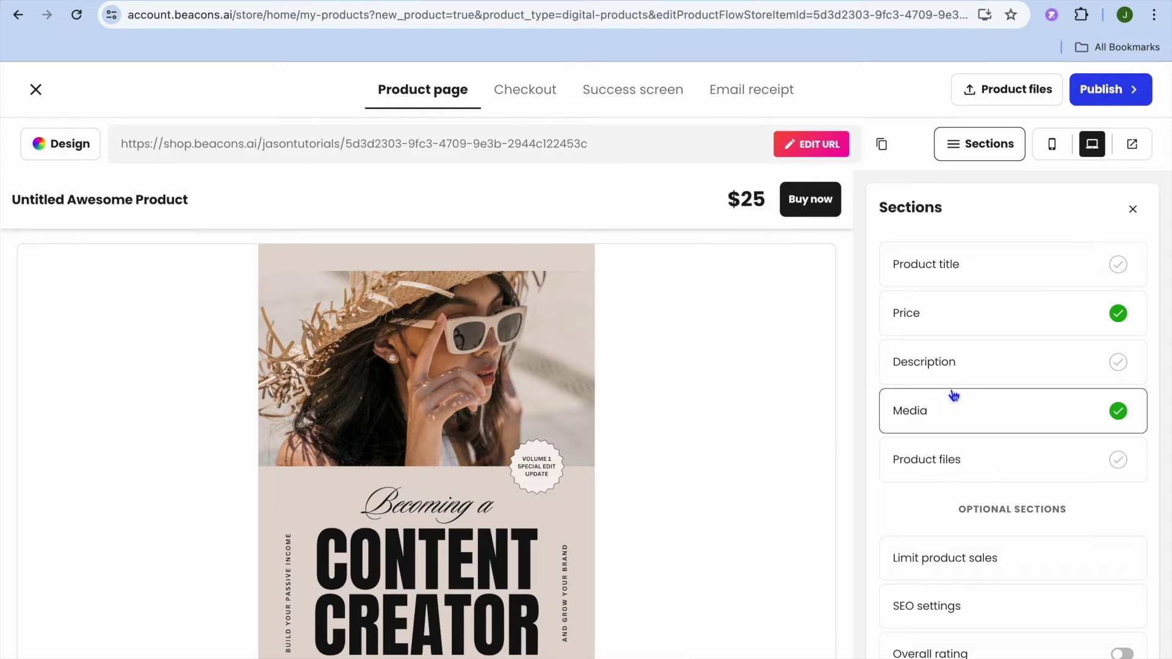
click(954, 263)
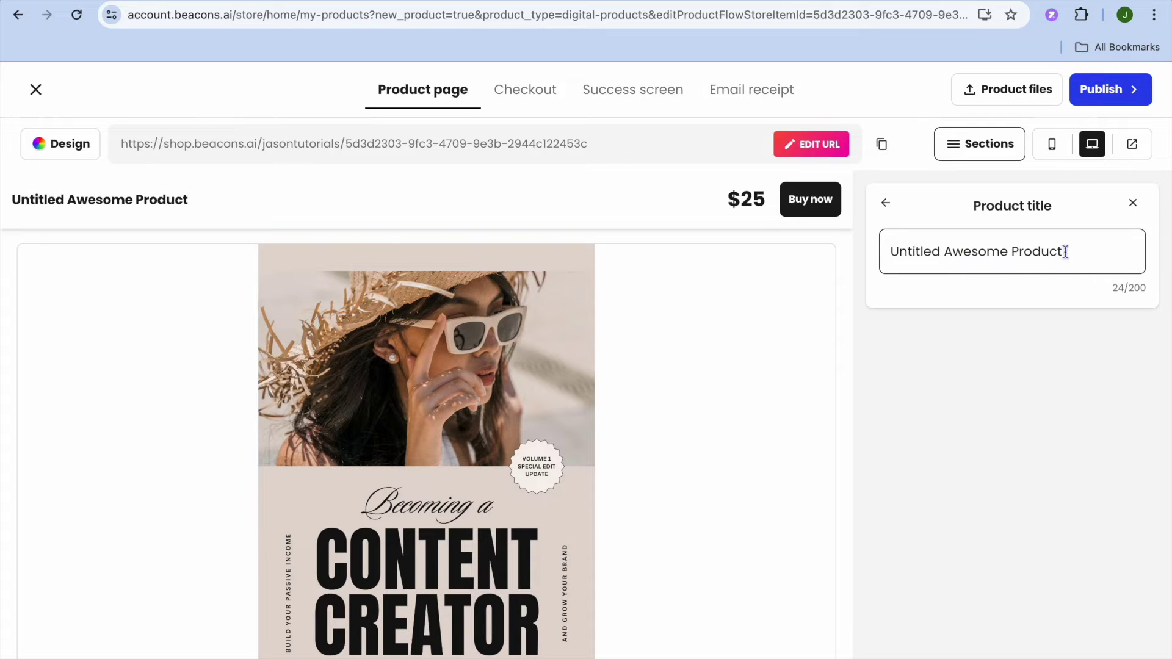
click(946, 243)
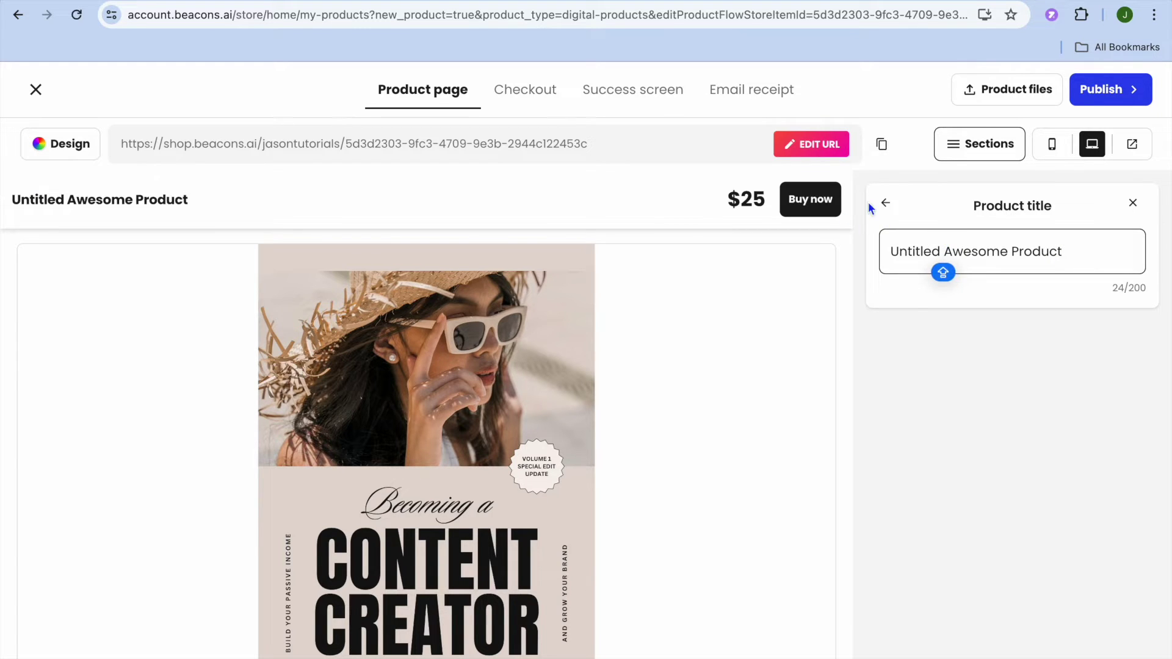
click(884, 203)
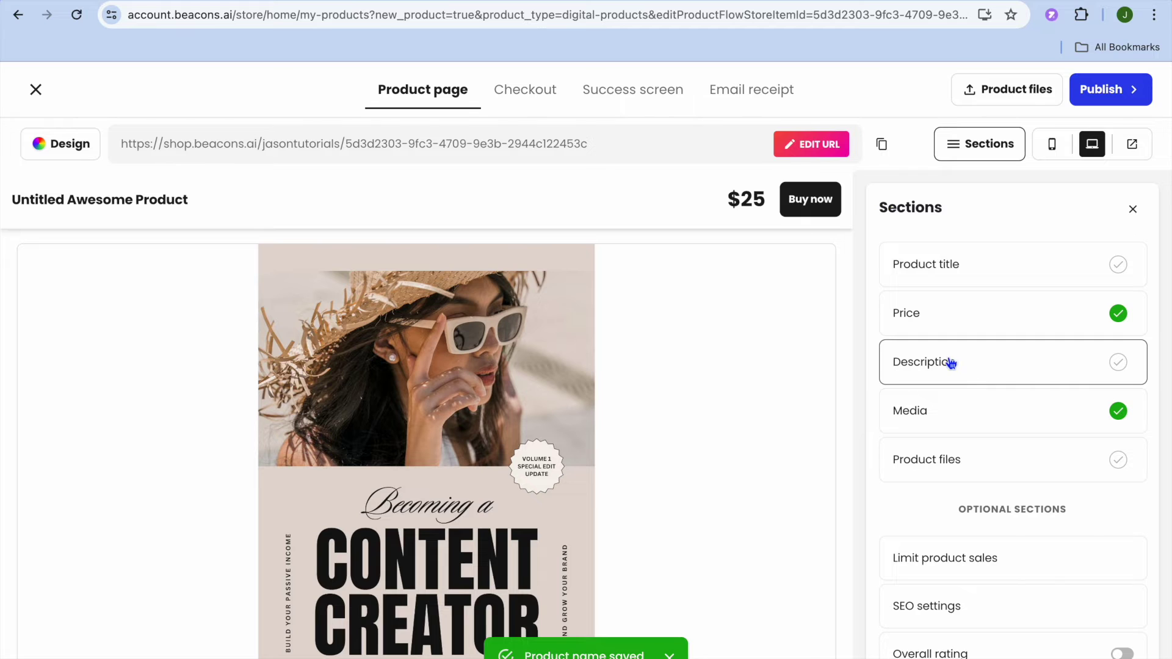
click(949, 364)
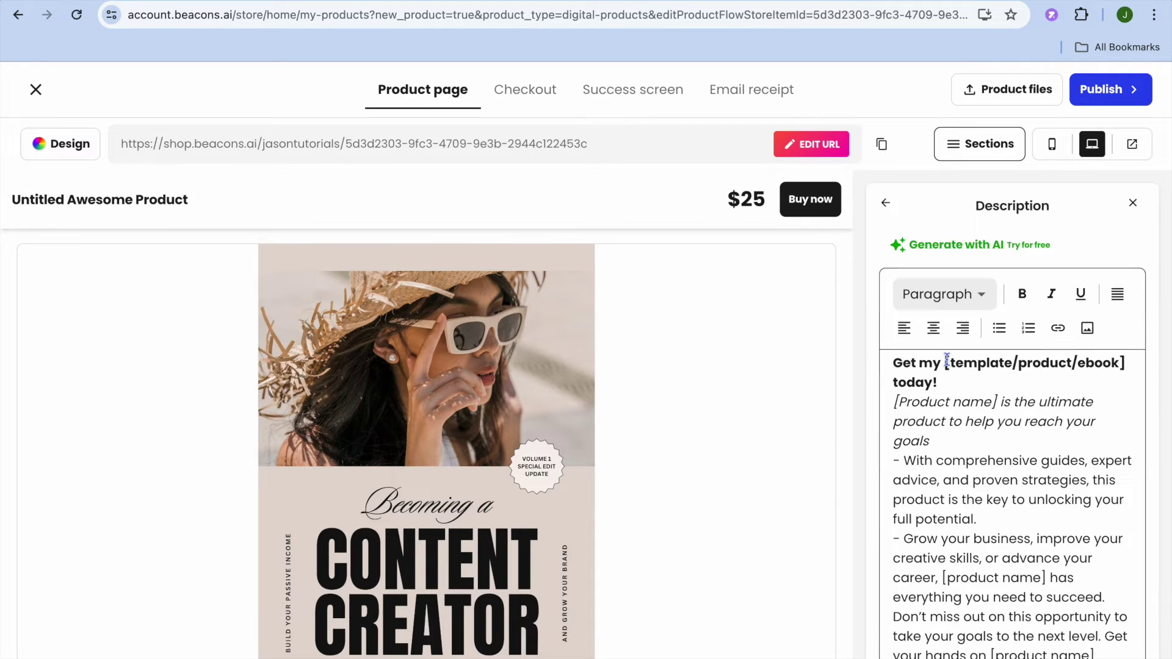
scroll(940, 452, down, 1)
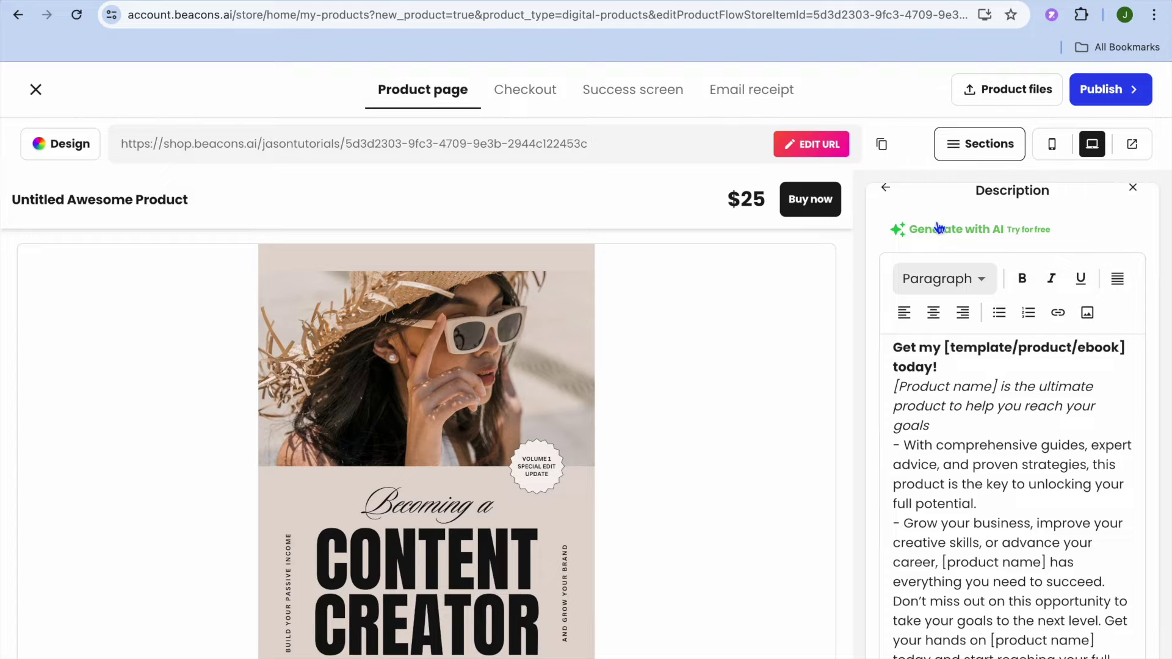
click(886, 191)
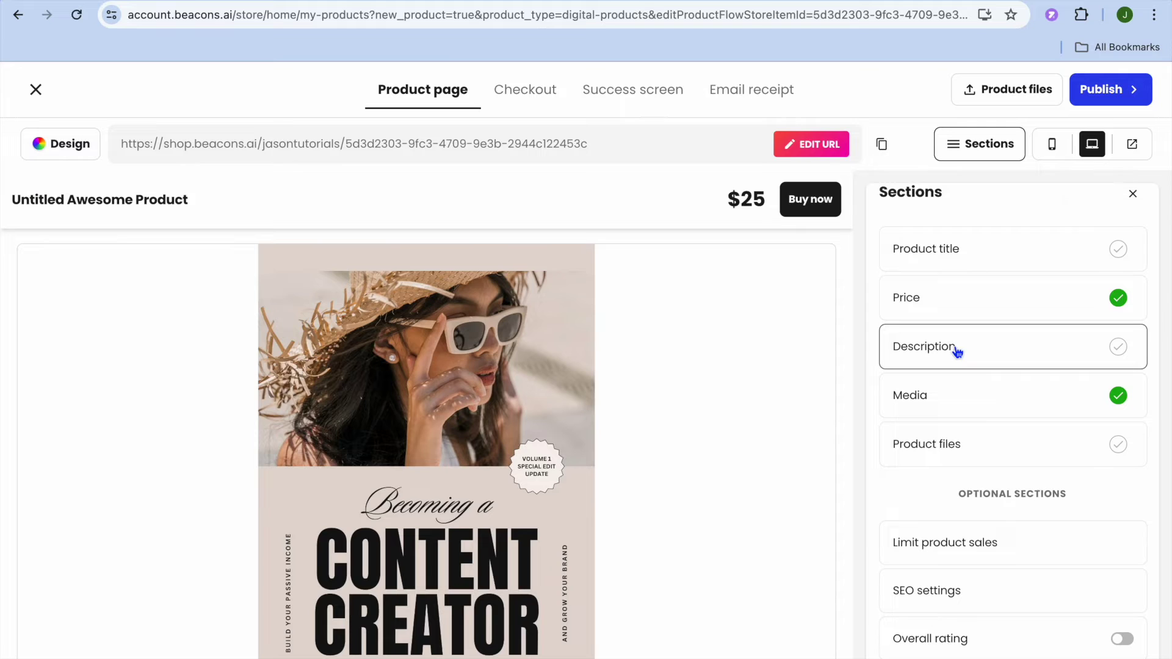
click(958, 448)
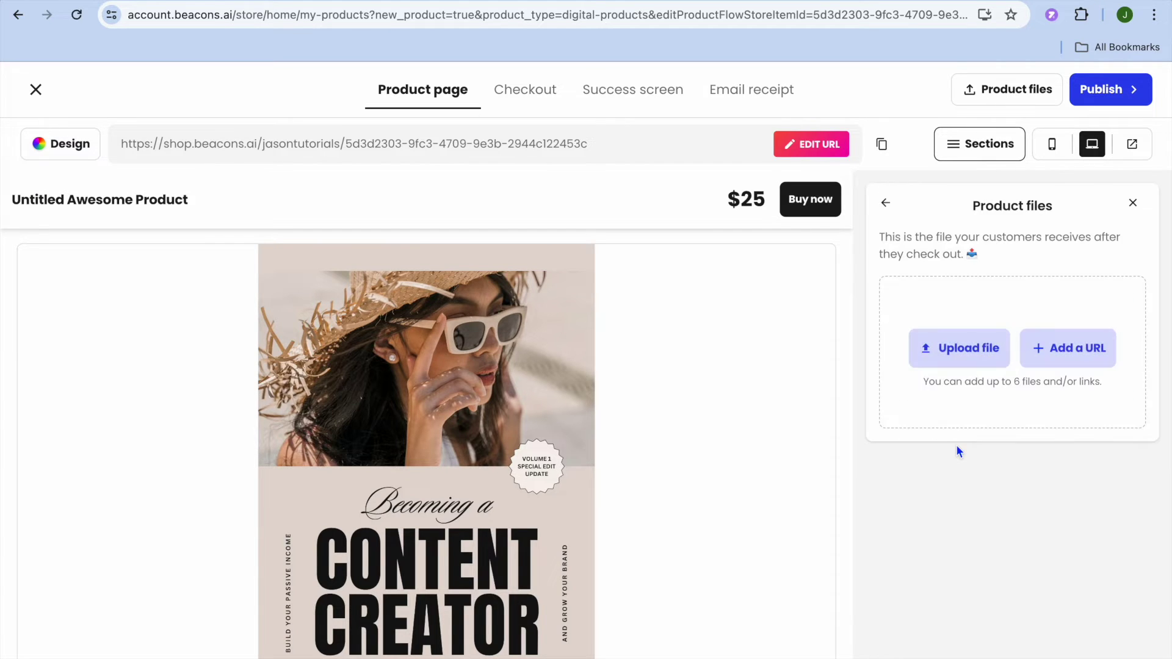
- Upload 'Blue Modern Eye Catching Vlog YouTube Thumbnail (1).png' from Downloads as the product file
click(964, 361)
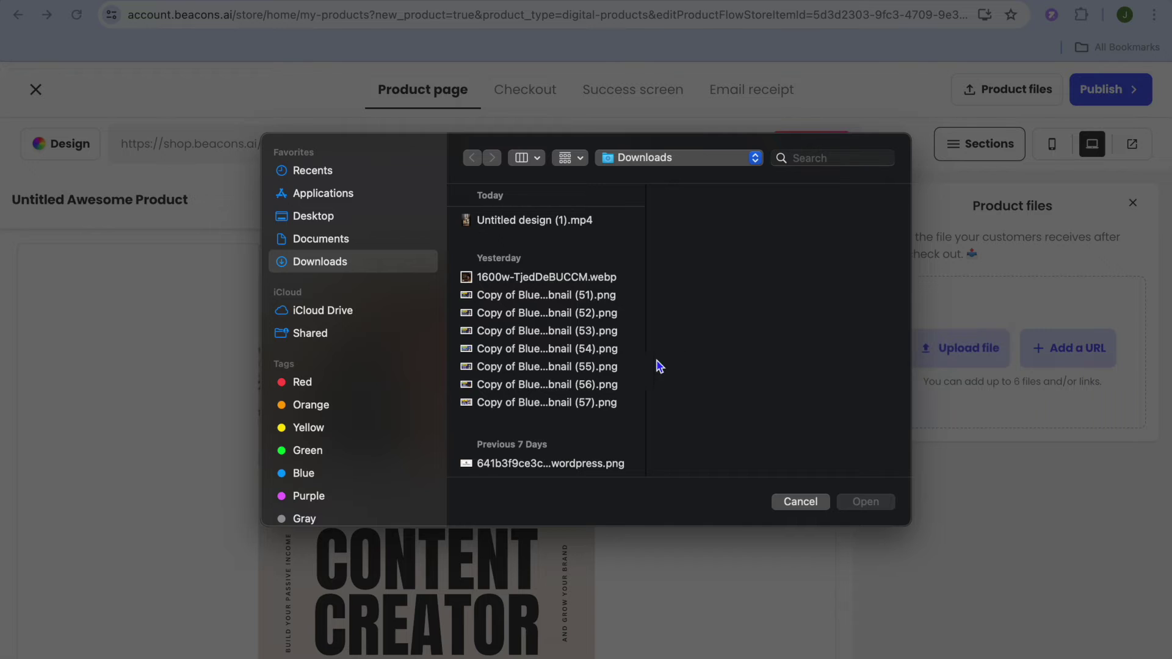
scroll(559, 366, down, 5)
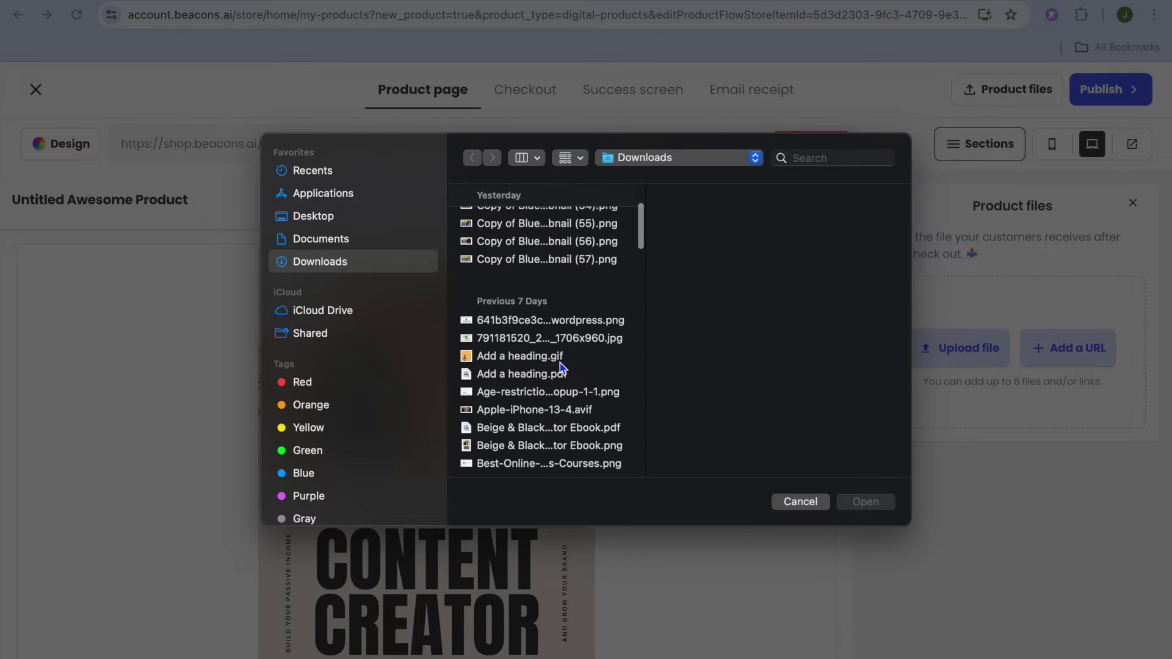
scroll(560, 367, down, 5)
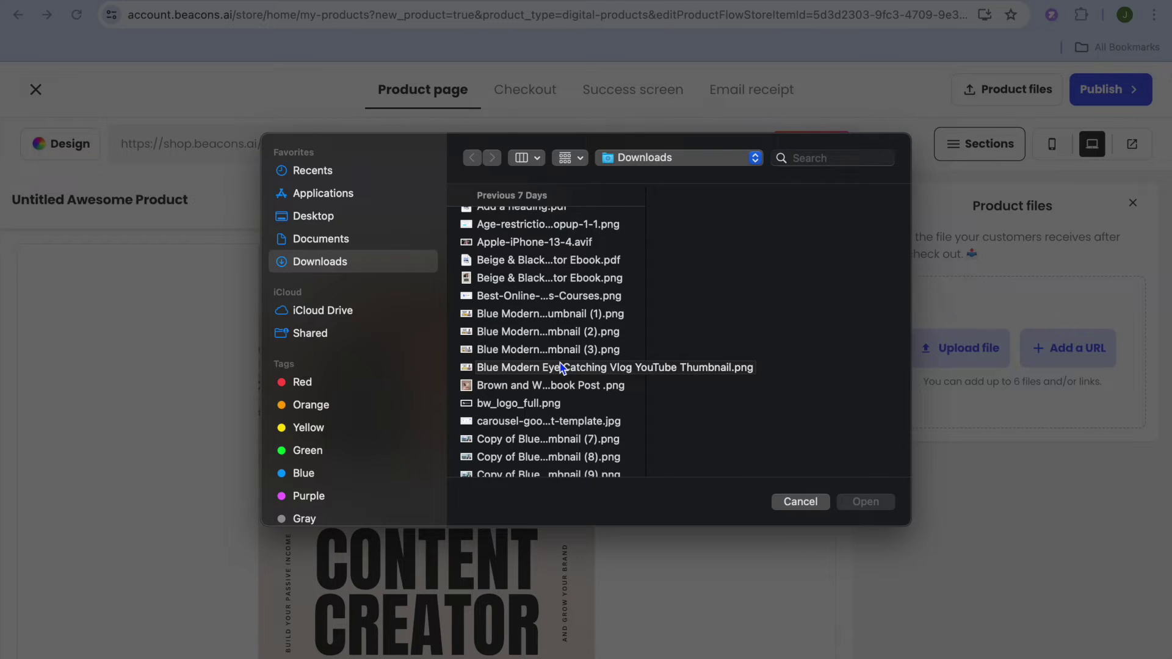
click(568, 313)
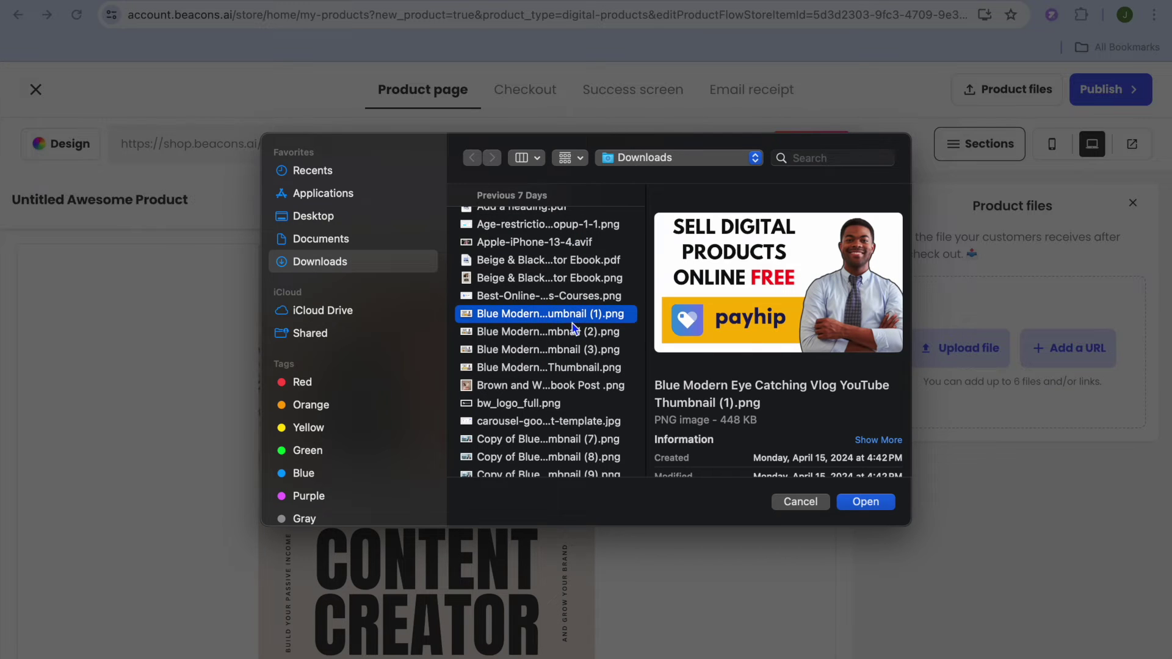
click(866, 505)
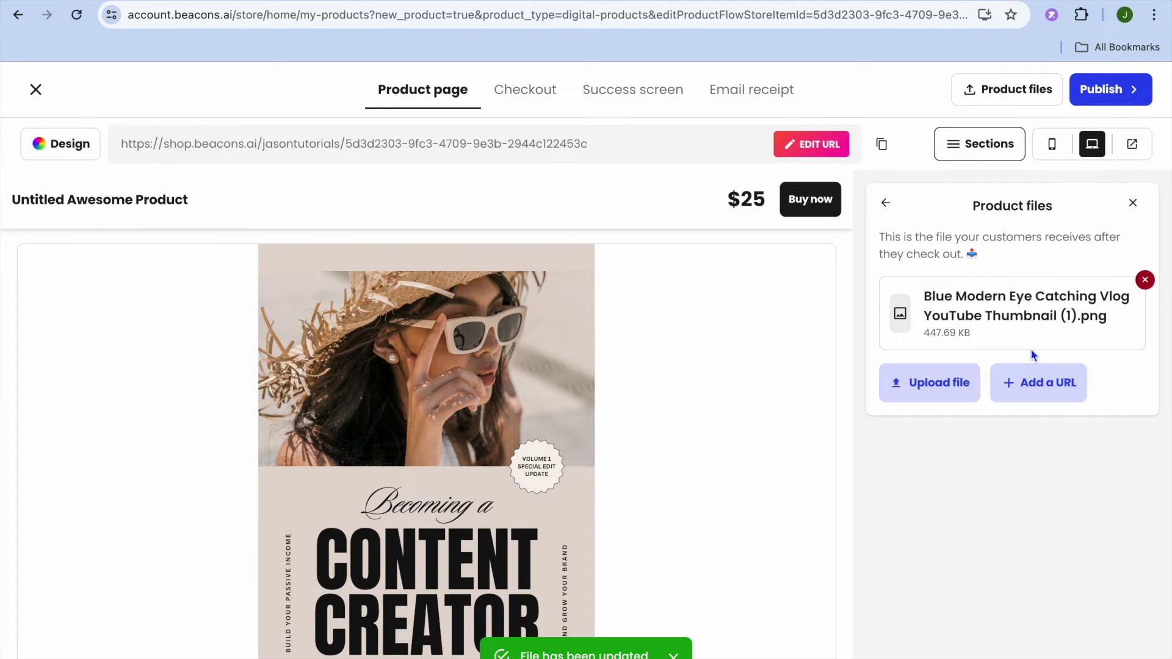
click(886, 204)
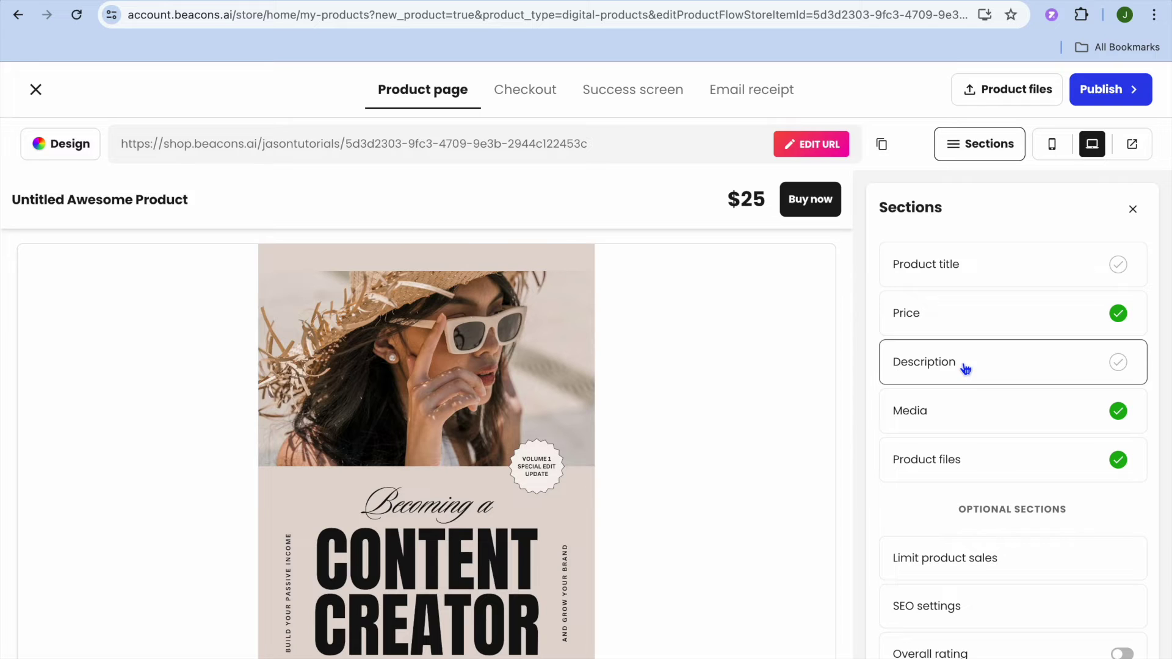
- Check the SEO settings, then open Checkout settings with the Customer Name and Email fields
scroll(965, 368, down, 3)
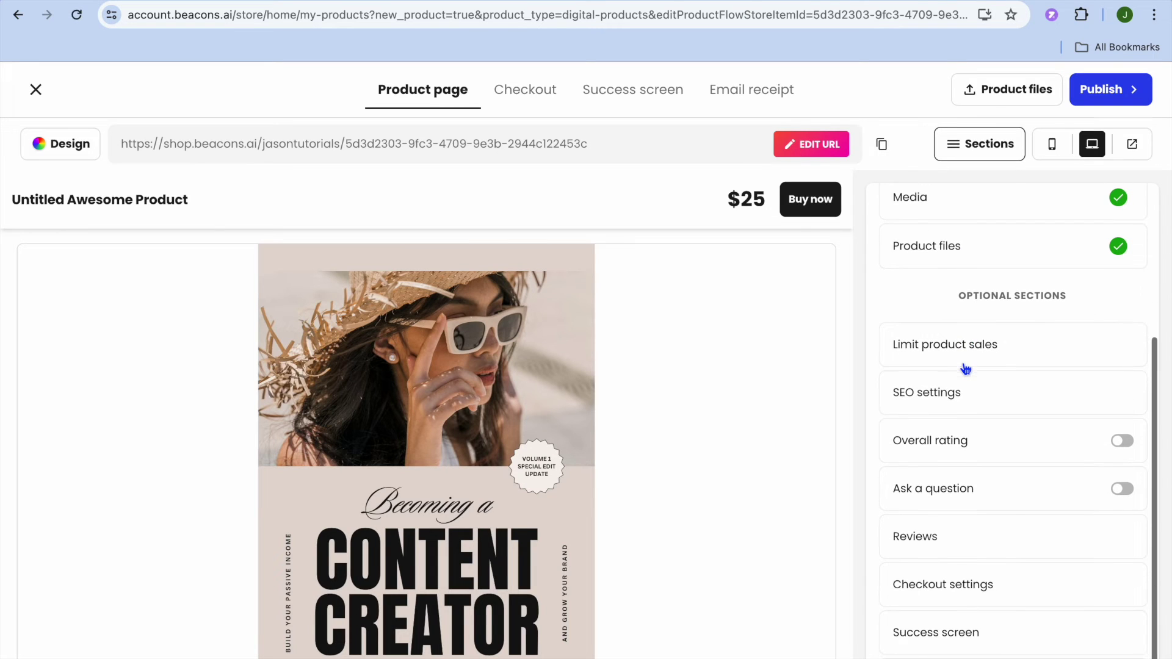
click(982, 398)
click(886, 203)
scroll(934, 410, down, 4)
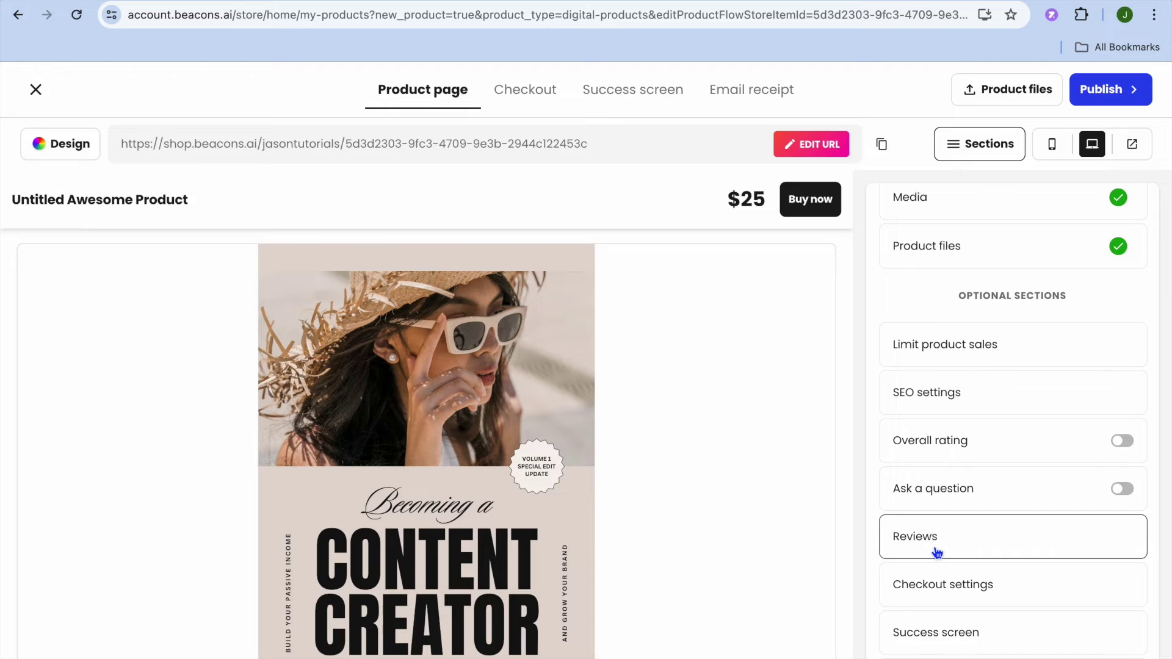
click(975, 590)
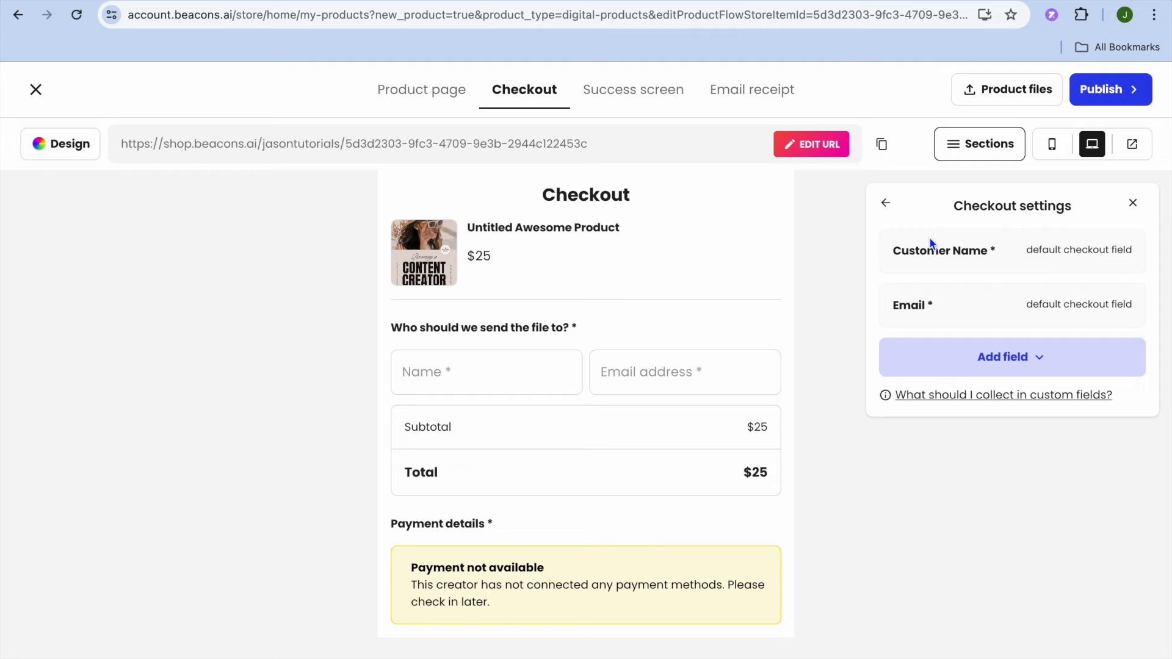
- Switch to the Success screen showing 'Hope you enjoy this product! ✨'
click(633, 91)
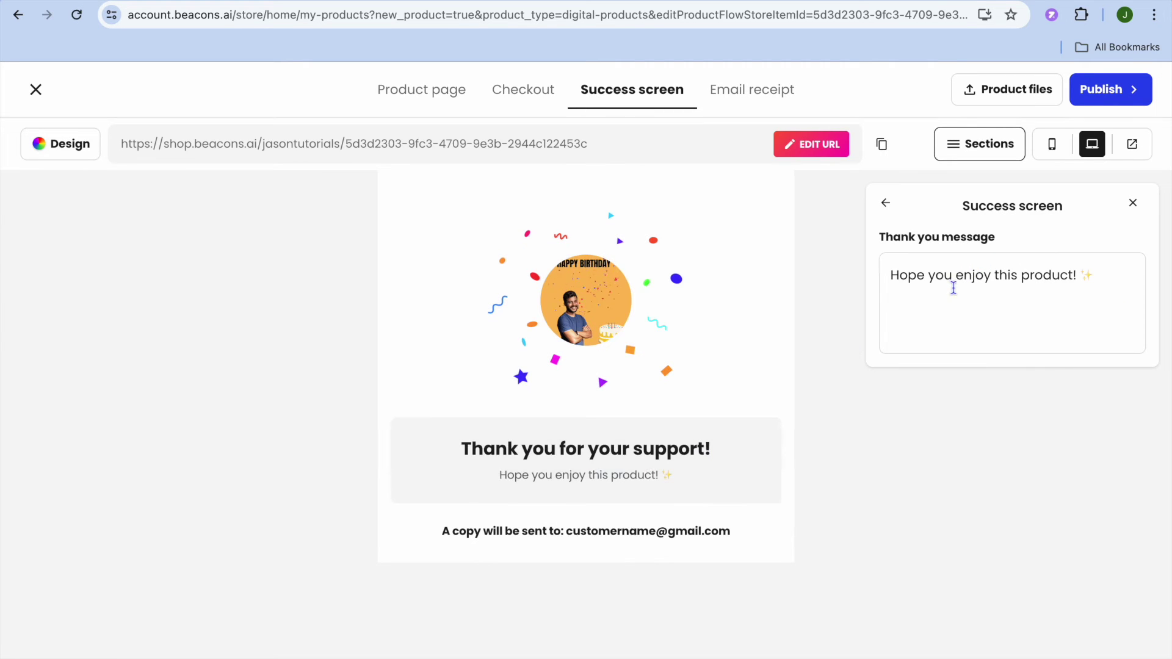
- Select the thank-you message box, then bring up the Email receipt confirmation email settings
click(953, 288)
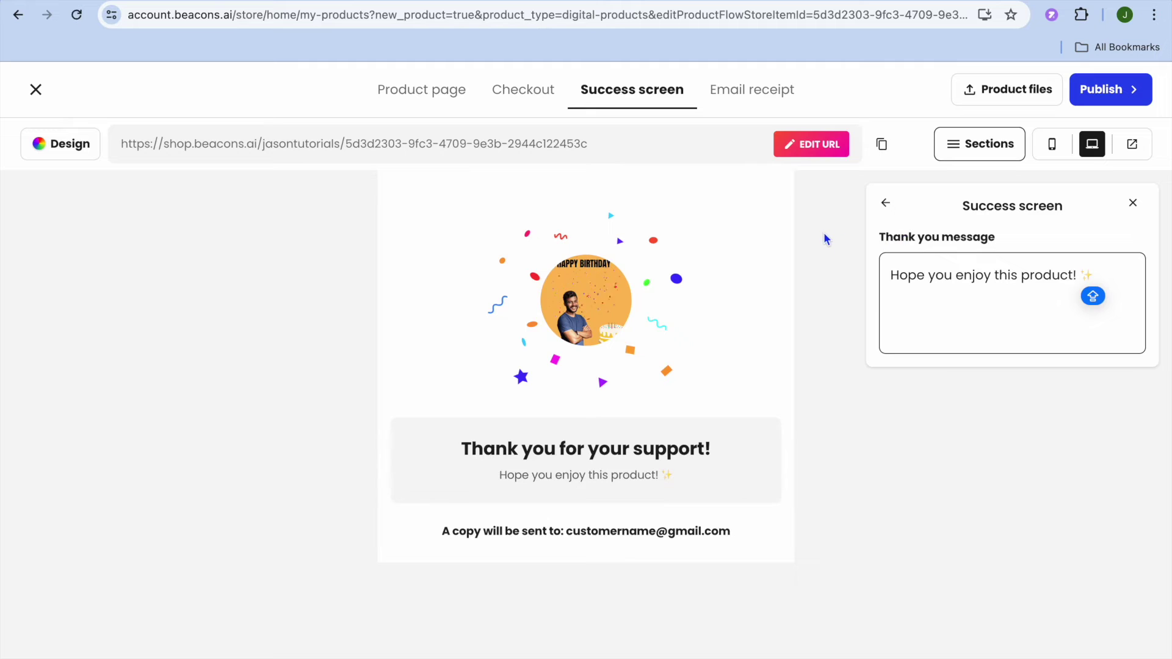
click(755, 93)
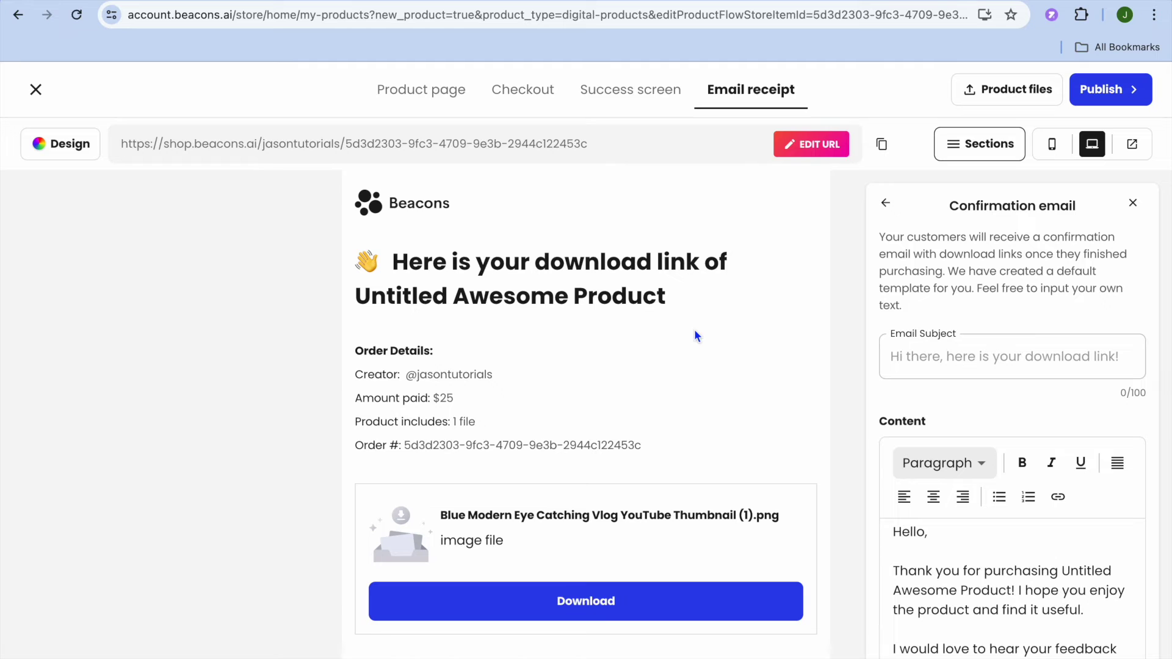
scroll(695, 332, down, 3)
scroll(695, 331, up, 3)
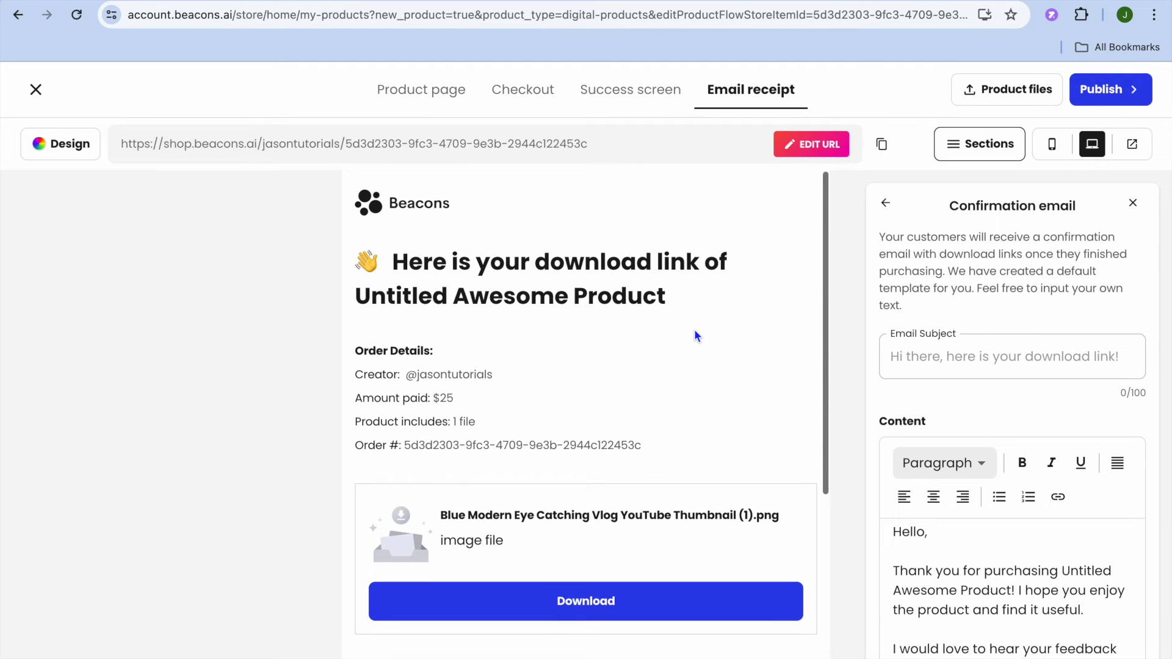
scroll(695, 331, down, 4)
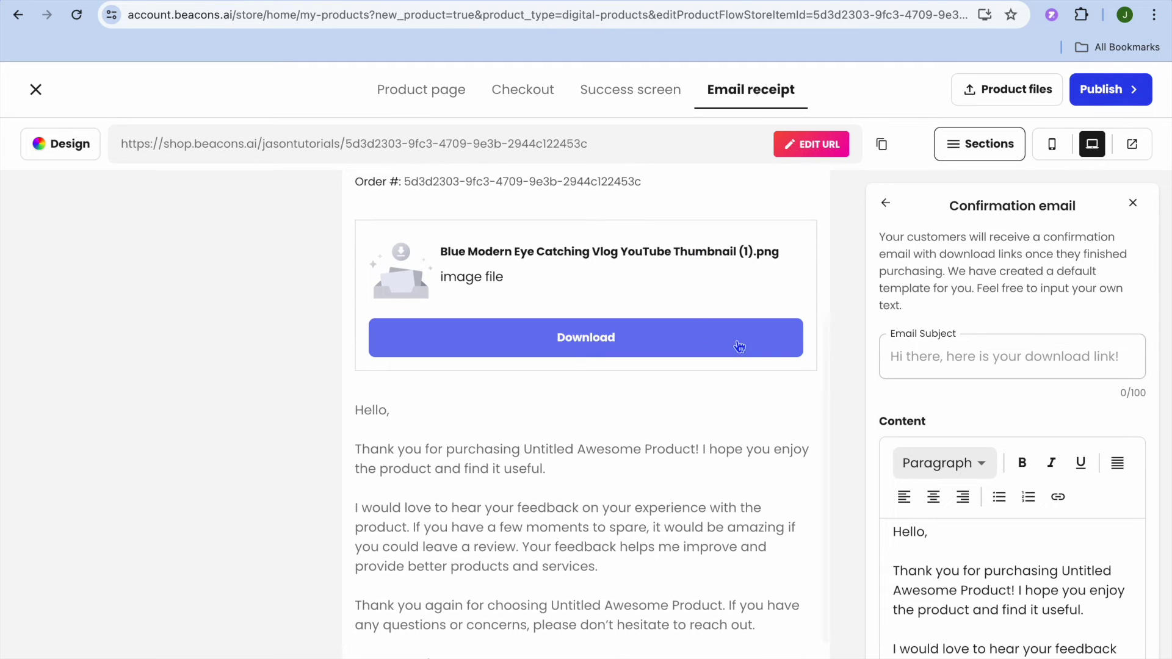
scroll(785, 485, up, 4)
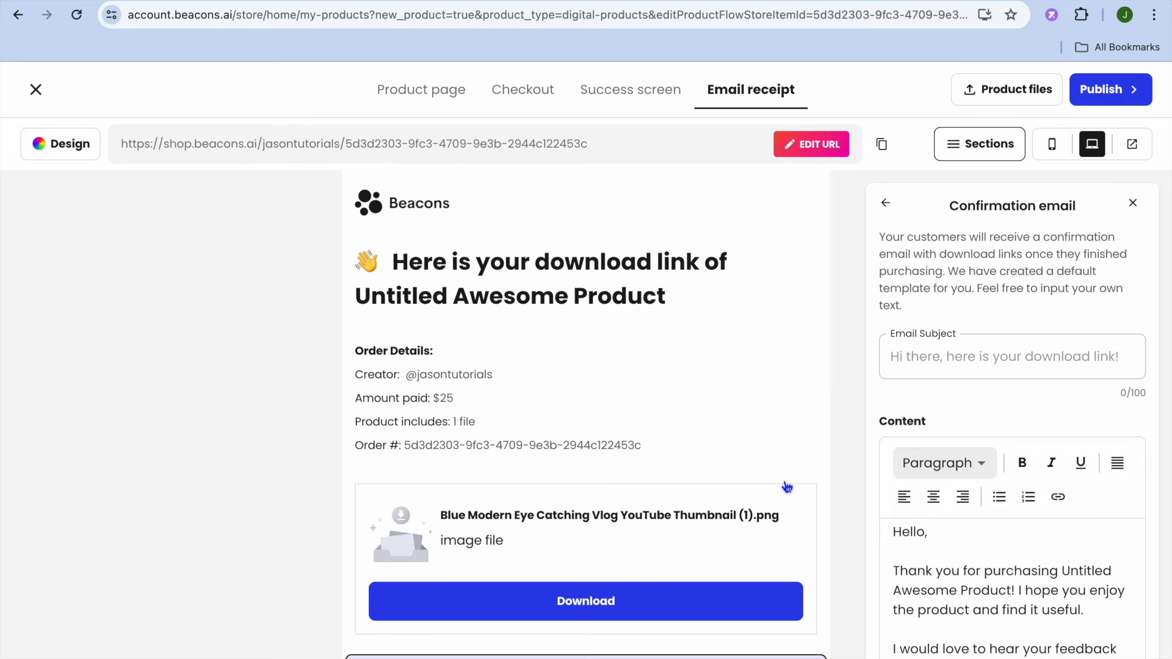
scroll(786, 485, down, 6)
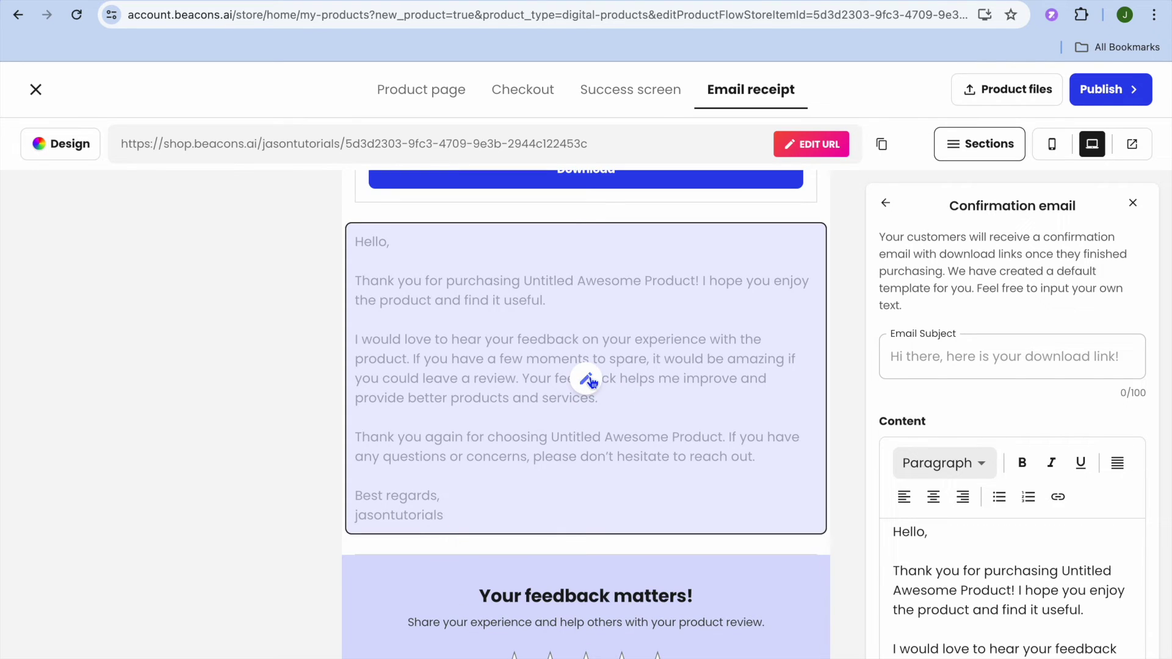
scroll(582, 382, up, 6)
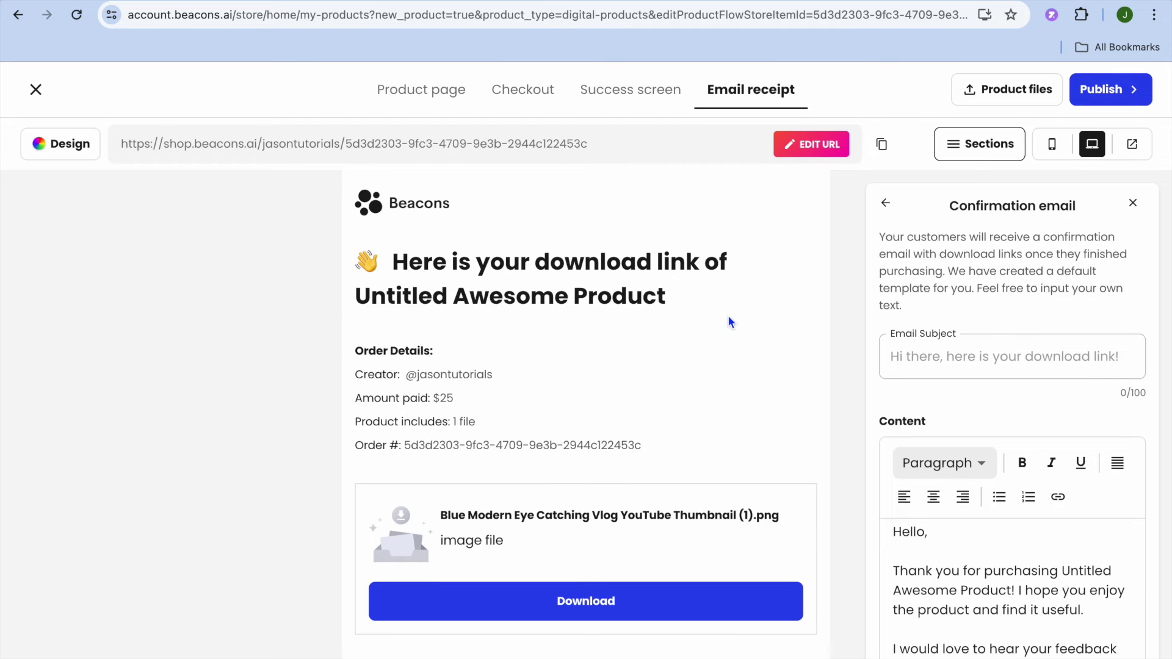
click(1097, 92)
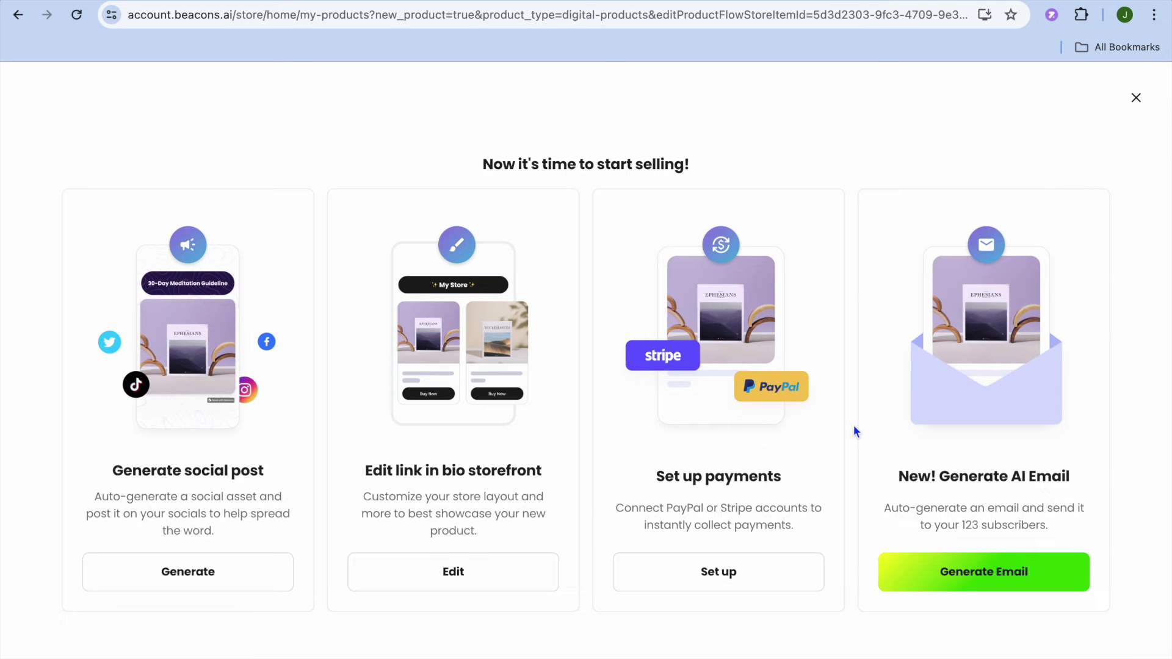
- Start payment setup, dismiss the payment providers dialog, and open the Link in Bio storefront editor
click(717, 572)
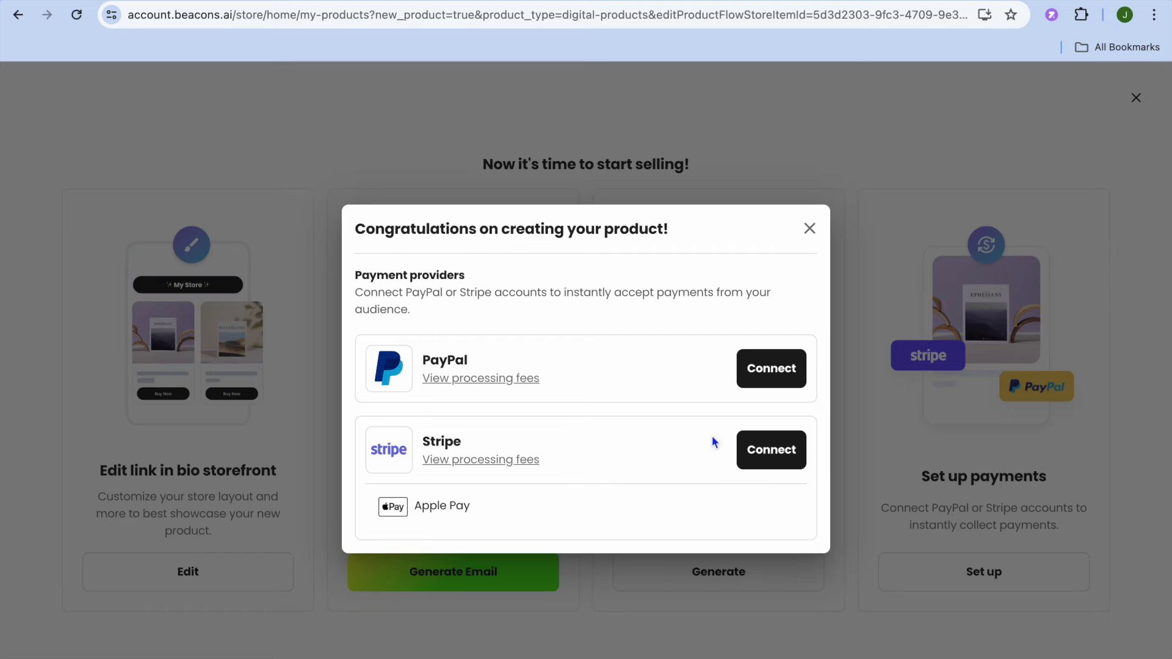
click(809, 228)
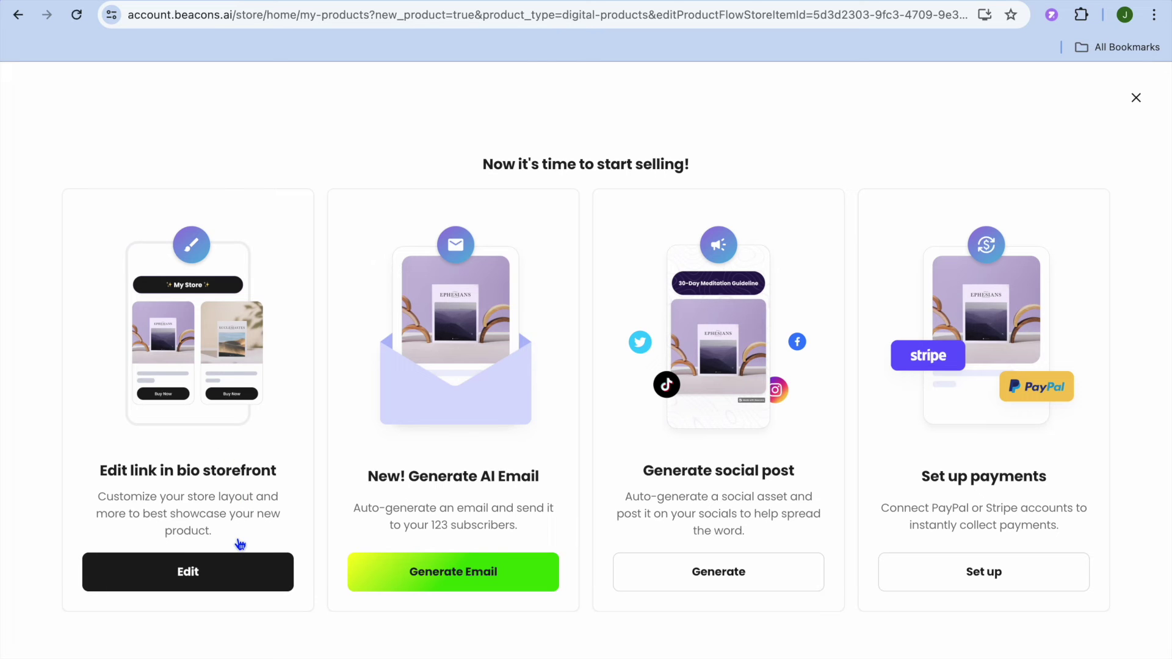
click(217, 568)
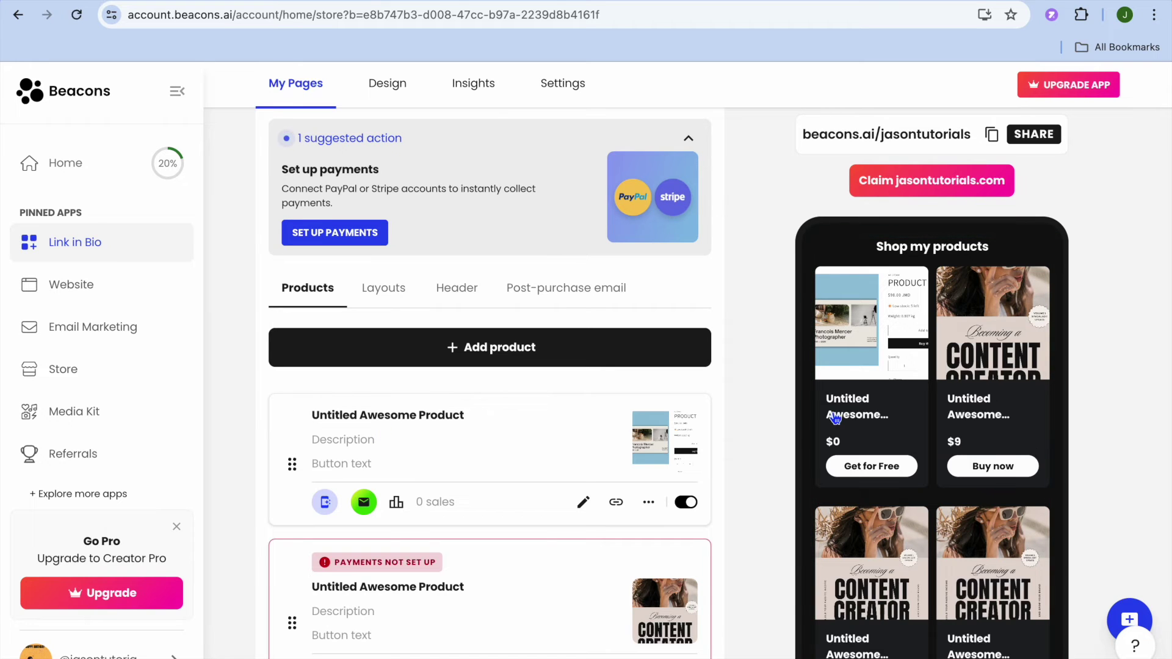
- Review the Store products list, then open the link-in-bio Design page with Classic, Portrait and Banner layouts
scroll(830, 414, down, 3)
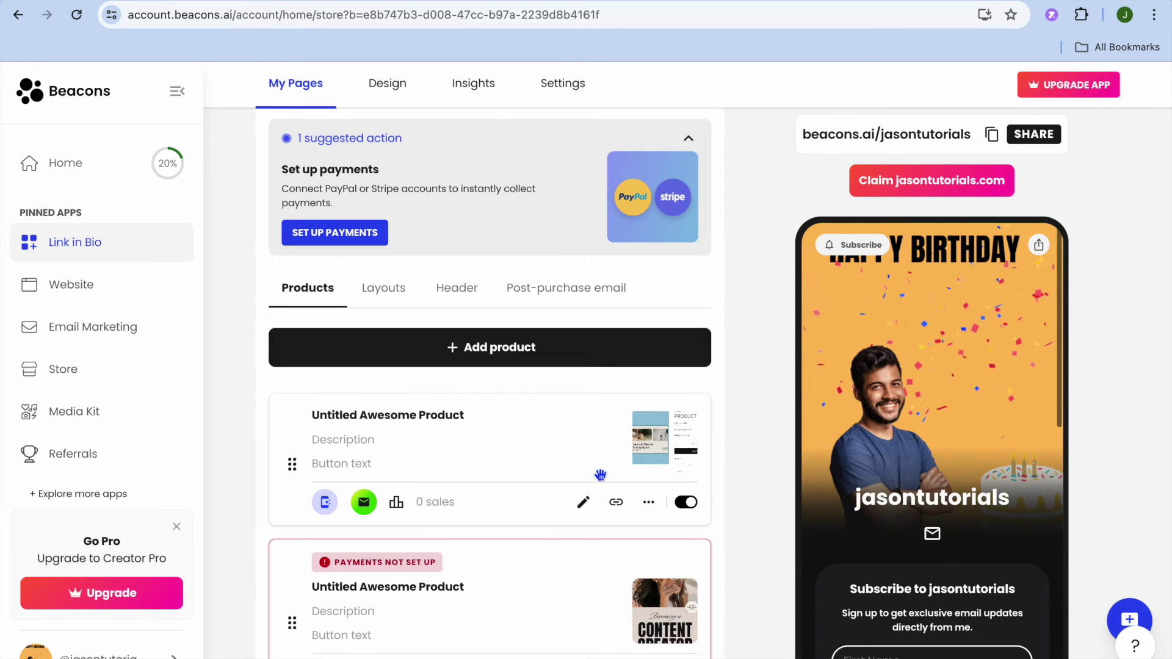
scroll(596, 475, down, 5)
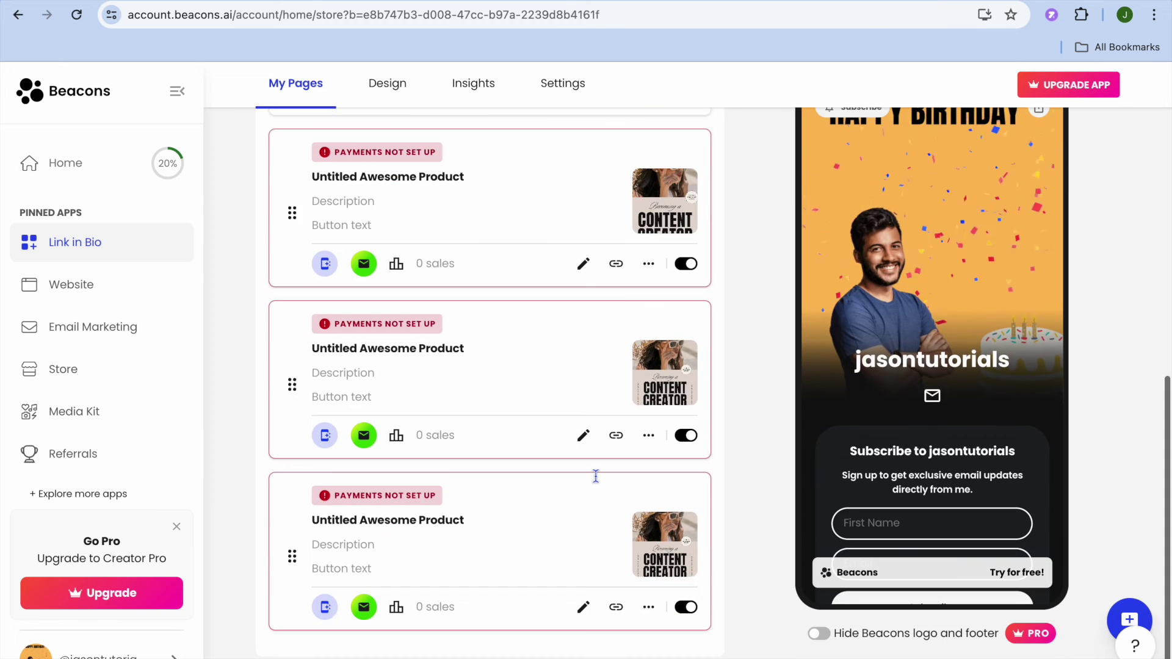
scroll(595, 476, up, 10)
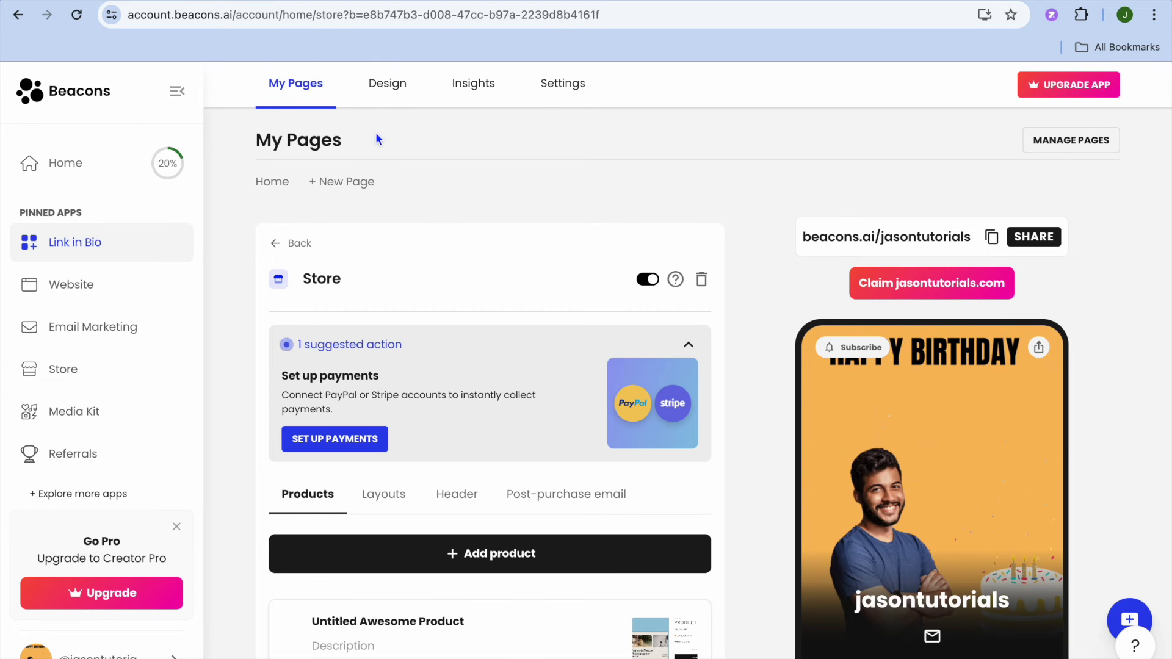
click(386, 89)
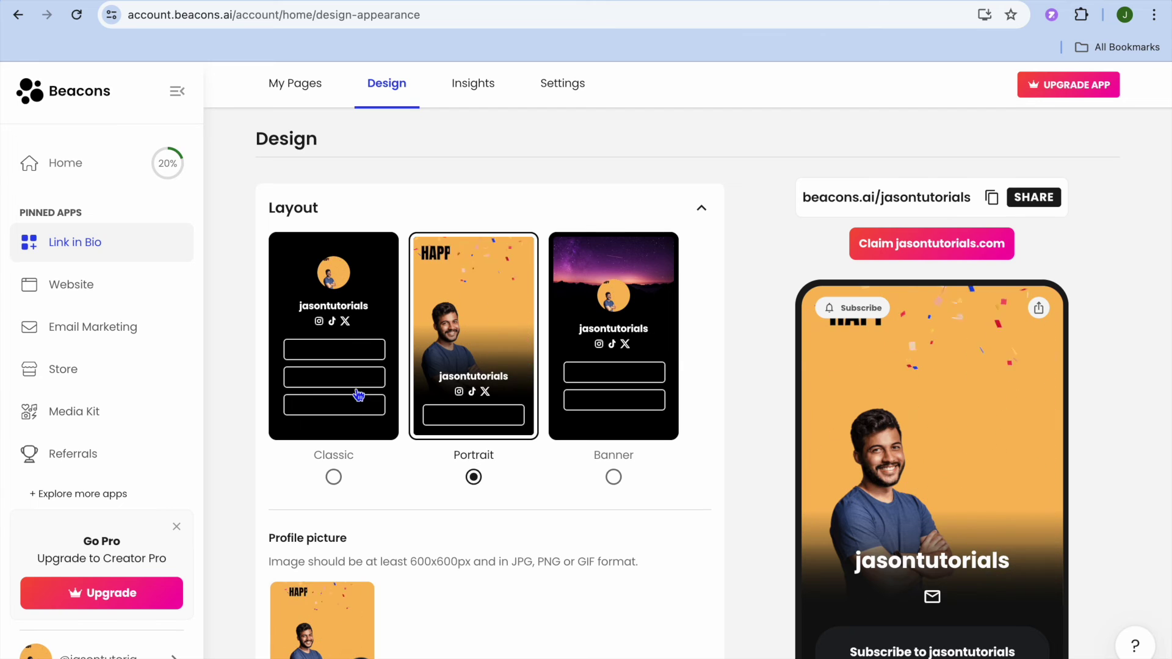
- Switch the storefront layout to Banner, trying Classic first
click(334, 476)
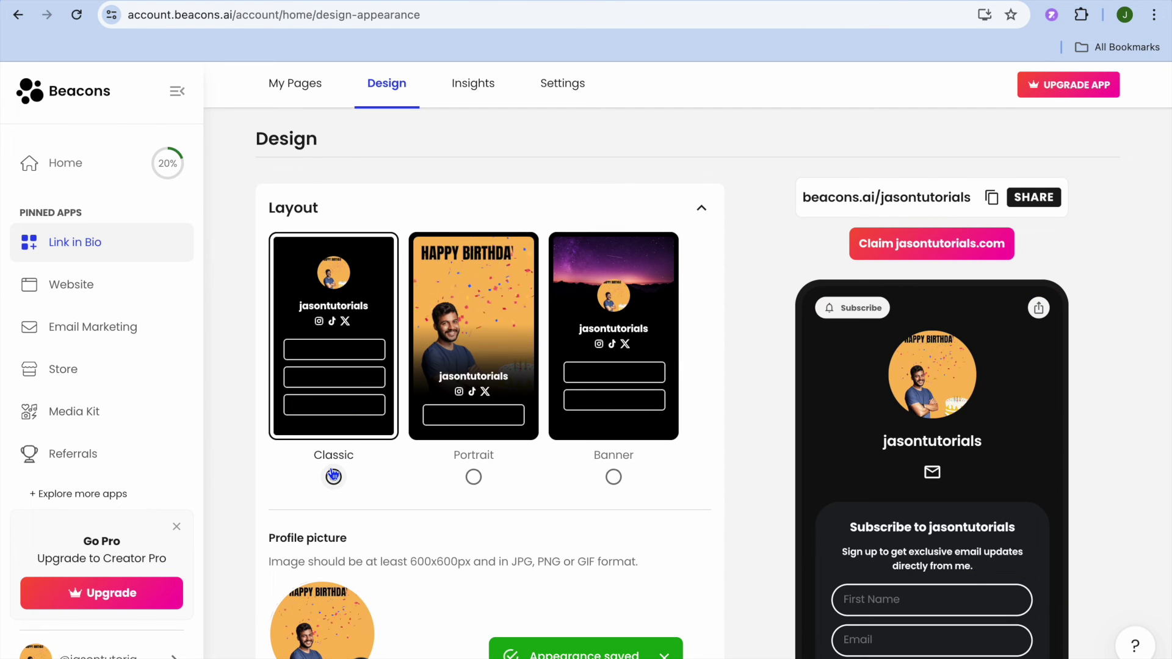
click(615, 478)
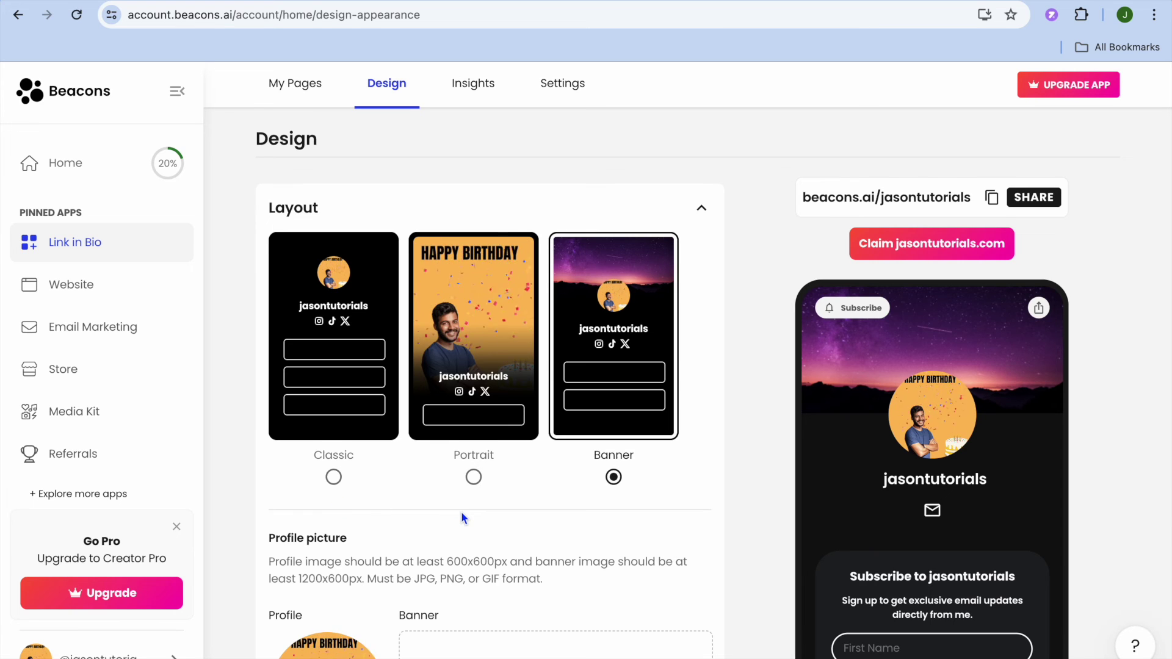
scroll(460, 511, down, 5)
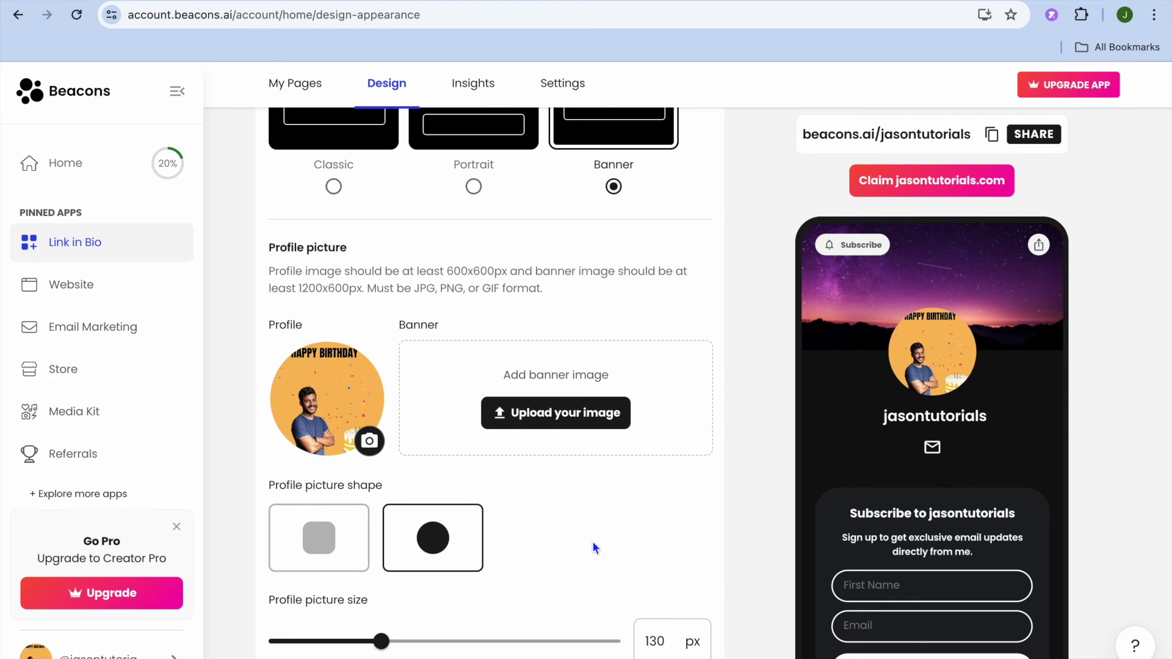
scroll(592, 541, down, 4)
- Set the profile picture size to 136 px and check the storefront Insights
mouse_move(387, 415)
mouse_down()
mouse_move(490, 406)
mouse_move(393, 419)
mouse_move(390, 405)
mouse_up()
scroll(488, 451, down, 1)
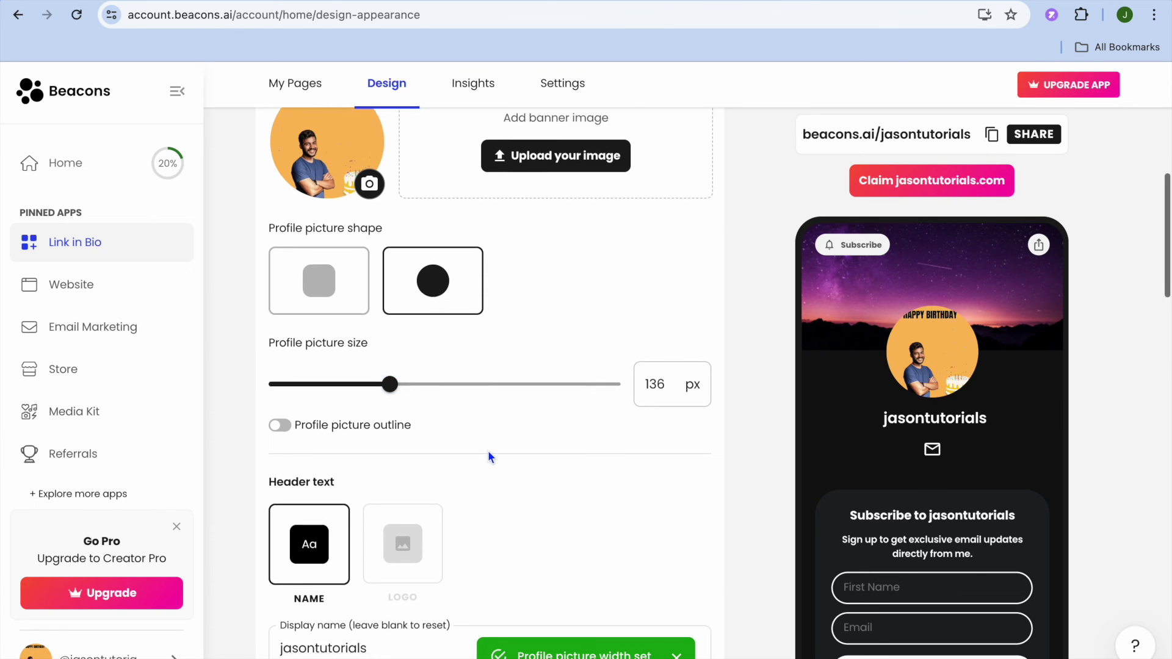
scroll(488, 451, down, 9)
scroll(488, 451, up, 12)
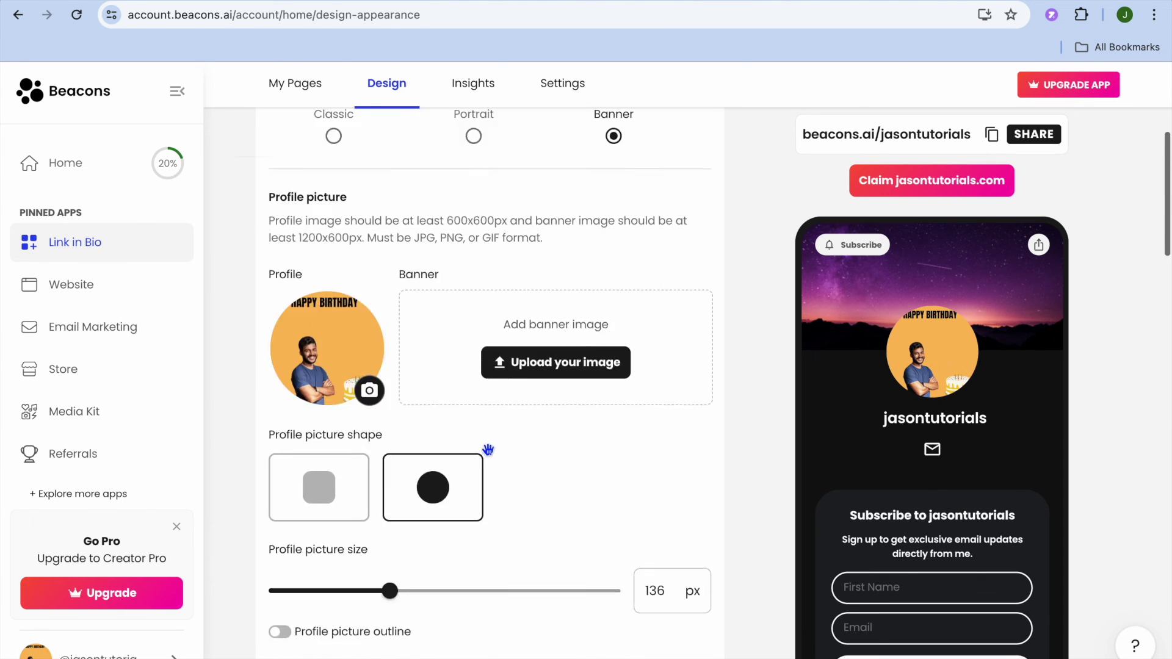
scroll(488, 450, up, 5)
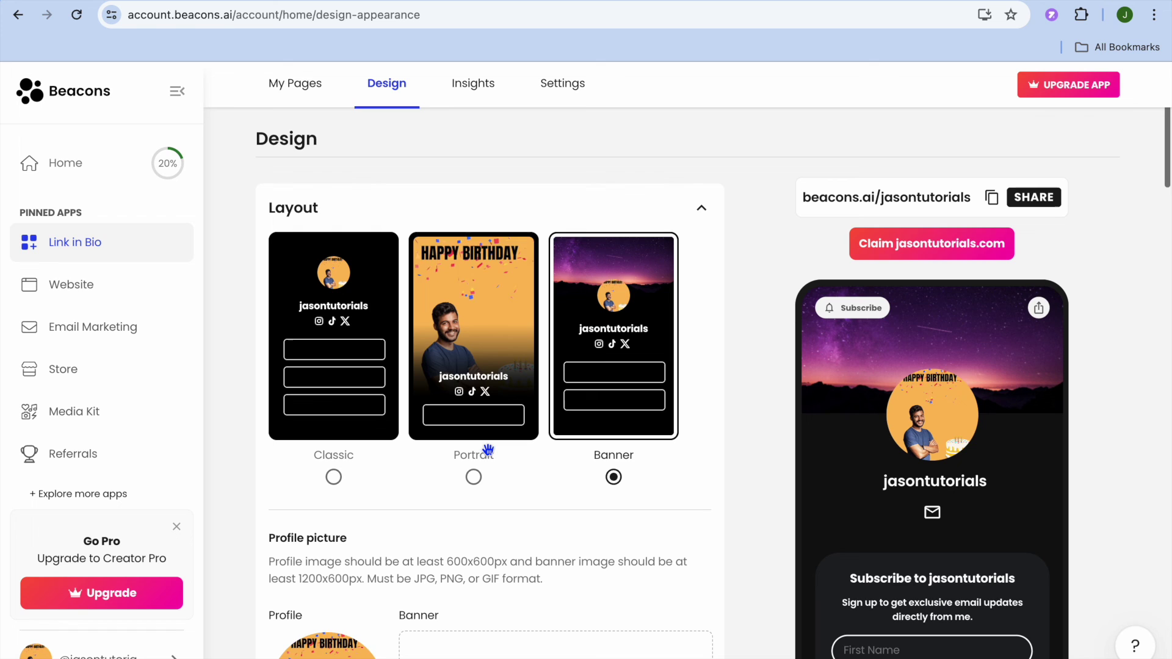
click(475, 91)
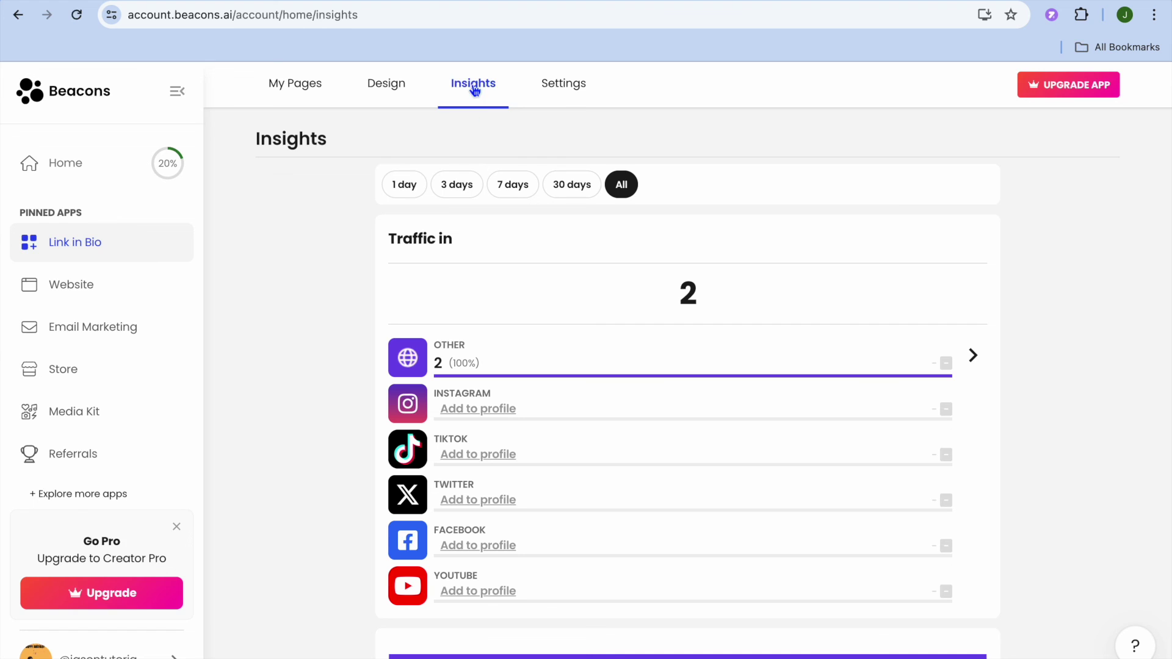
- Open link-in-bio Settings showing custom domain jasontutorials.com and 50MB free download storage
click(565, 98)
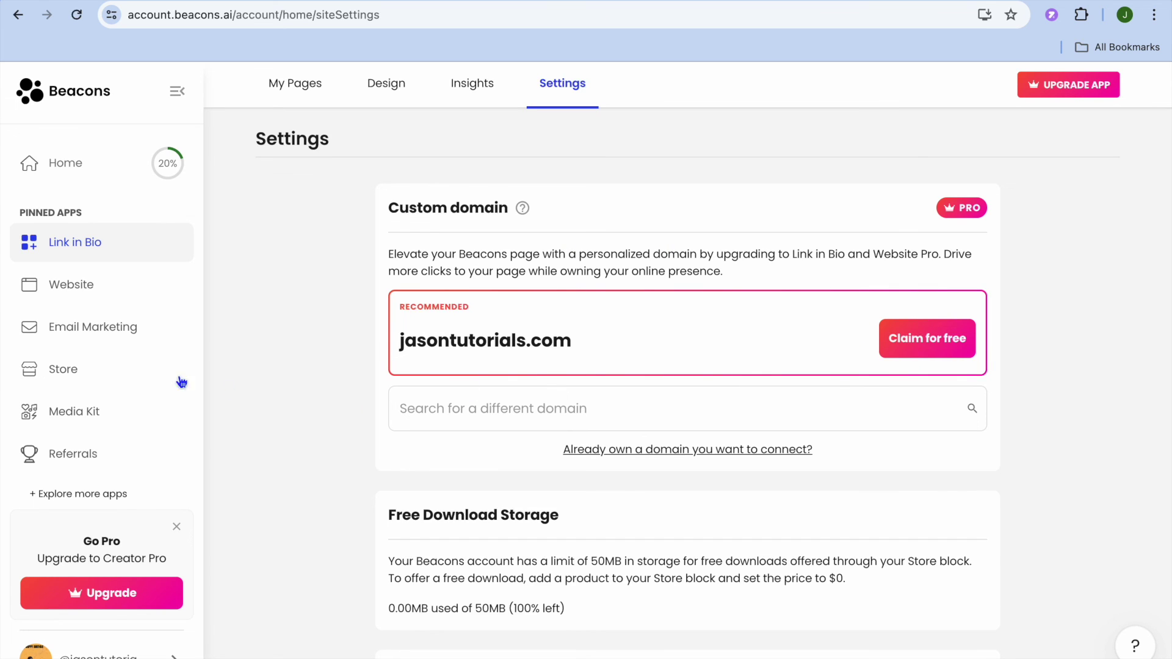
- Go to the Store's My Products page listing all 4 products
click(109, 377)
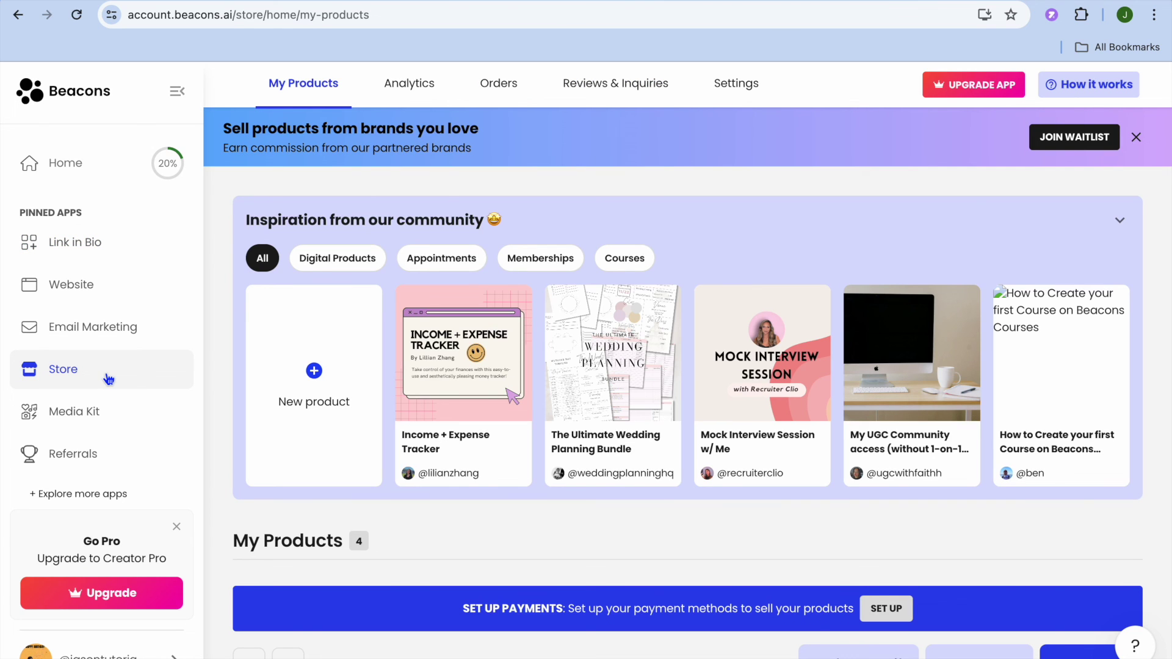